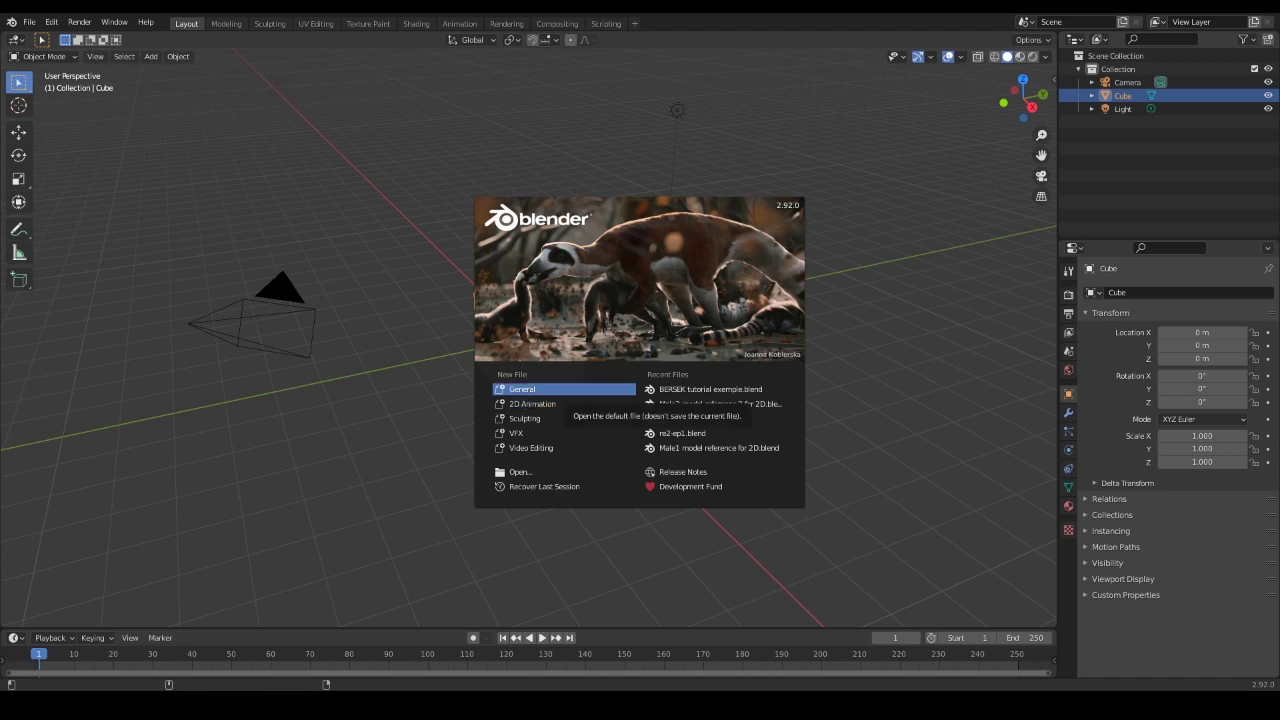
- Start a new General scene and delete its default camera, cube and light
{"action": "left_click", "coordinate": [584, 391]}
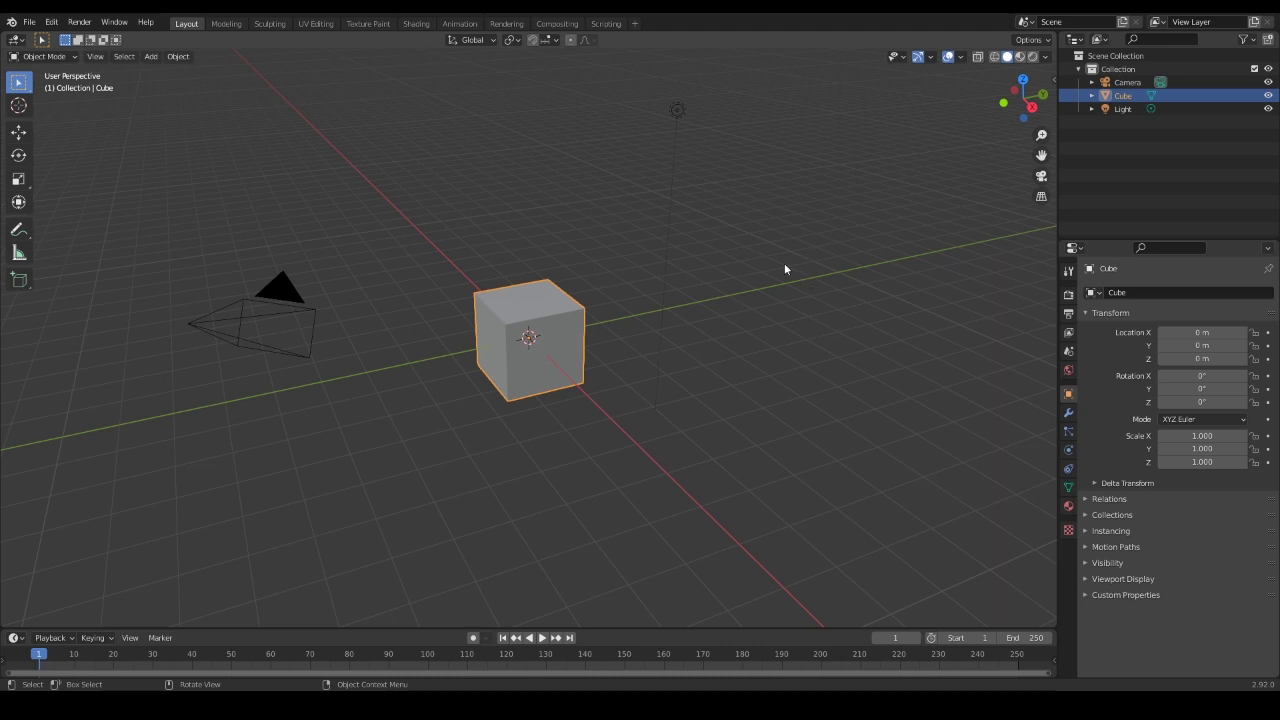
{"action": "key", "text": "a"}
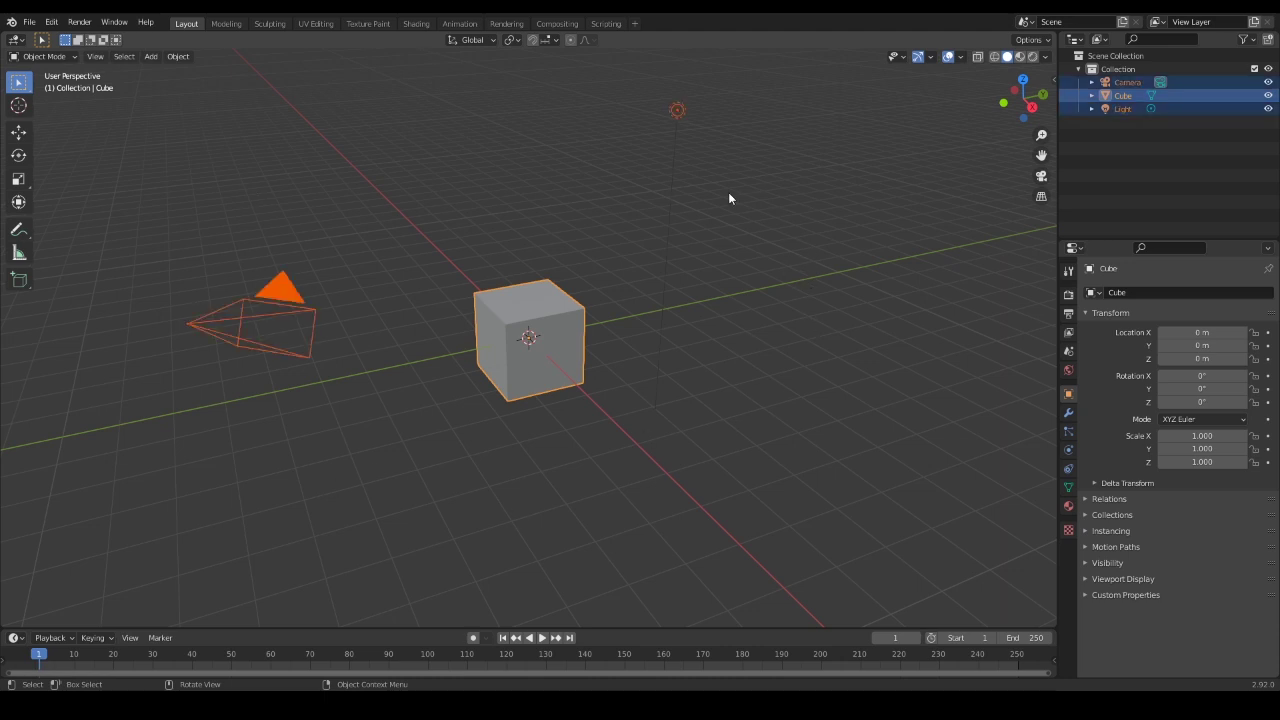
{"action": "key", "text": "x"}
{"action": "left_click", "coordinate": [728, 196]}
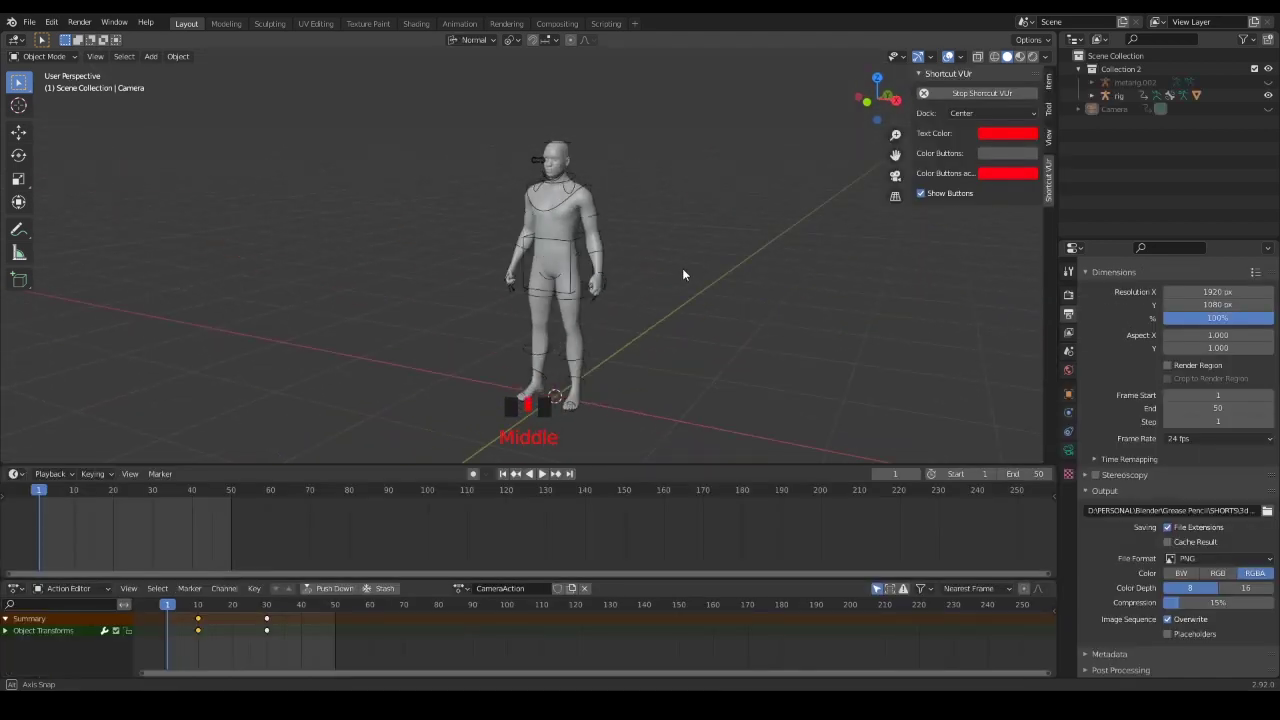
- Play the rigged character's pointing animation and examine it from several sides
{"action": "middle_click_drag", "start_coordinate": [683, 274], "coordinate": [620, 300]}
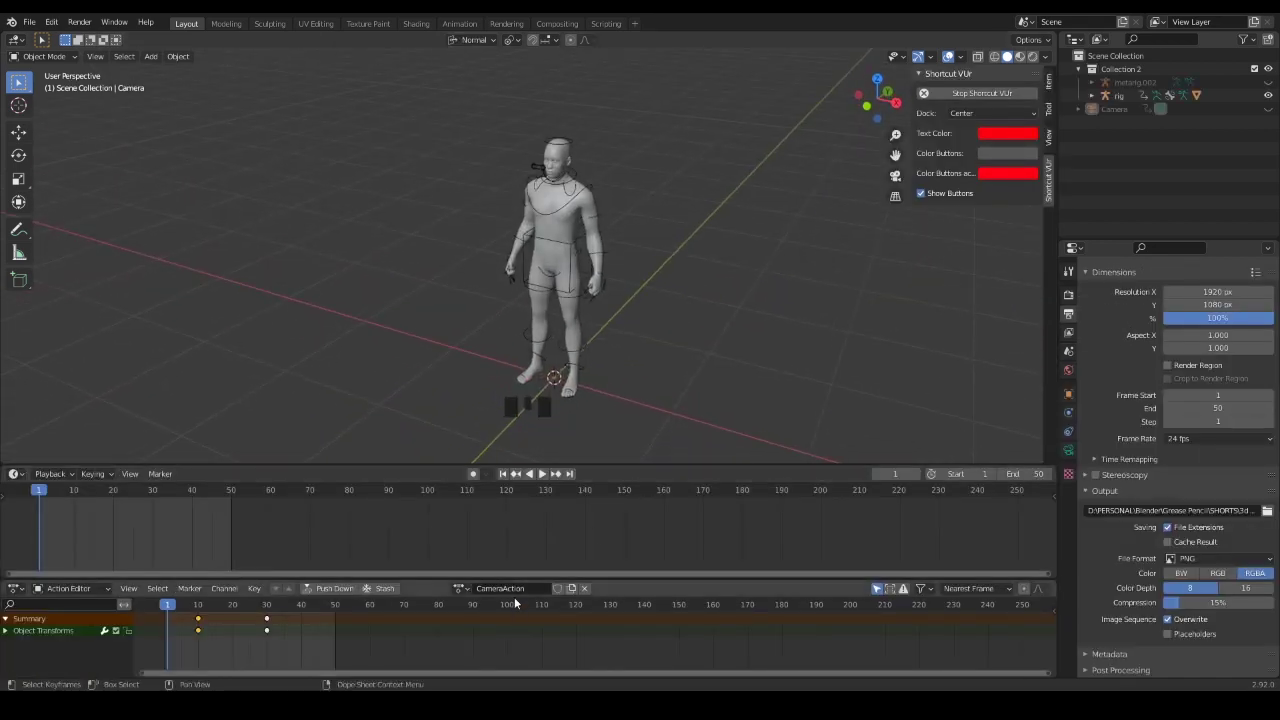
{"action": "left_click", "coordinate": [542, 478]}
{"action": "middle_click_drag", "start_coordinate": [568, 429], "coordinate": [622, 258]}
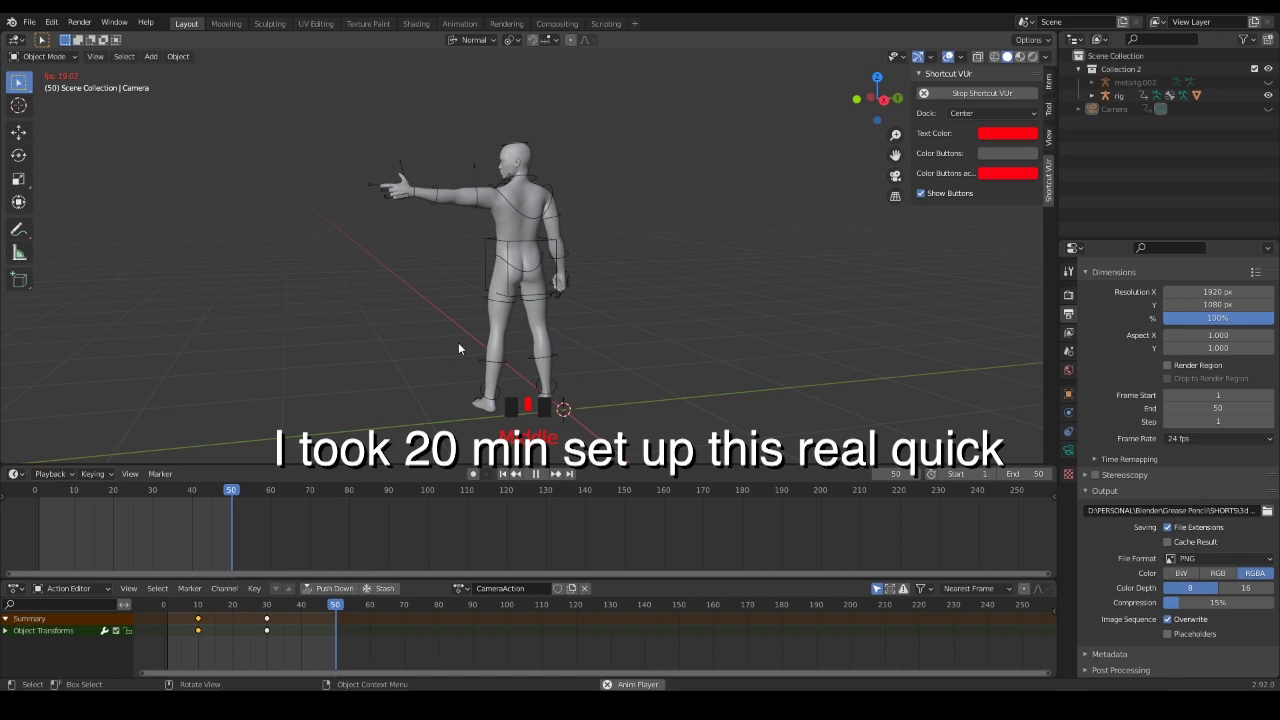
{"action": "scroll", "coordinate": [457, 343], "scroll_direction": "up", "scroll_amount": 1}
{"action": "middle_click_drag", "start_coordinate": [454, 349], "coordinate": [622, 348]}
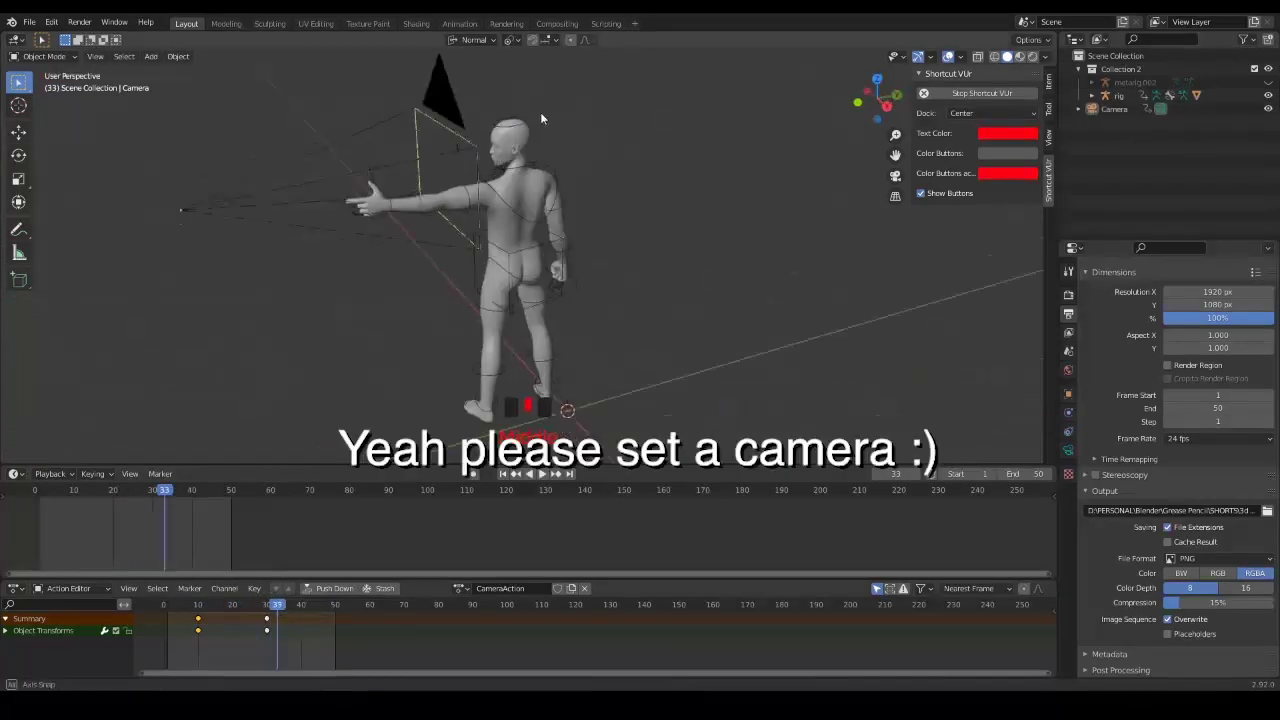
- Select the scene camera and review its animated framing of the character through the camera view
{"action": "middle_click_drag", "start_coordinate": [540, 115], "coordinate": [672, 156]}
{"action": "left_click", "coordinate": [462, 85]}
{"action": "key", "text": "KP_0"}
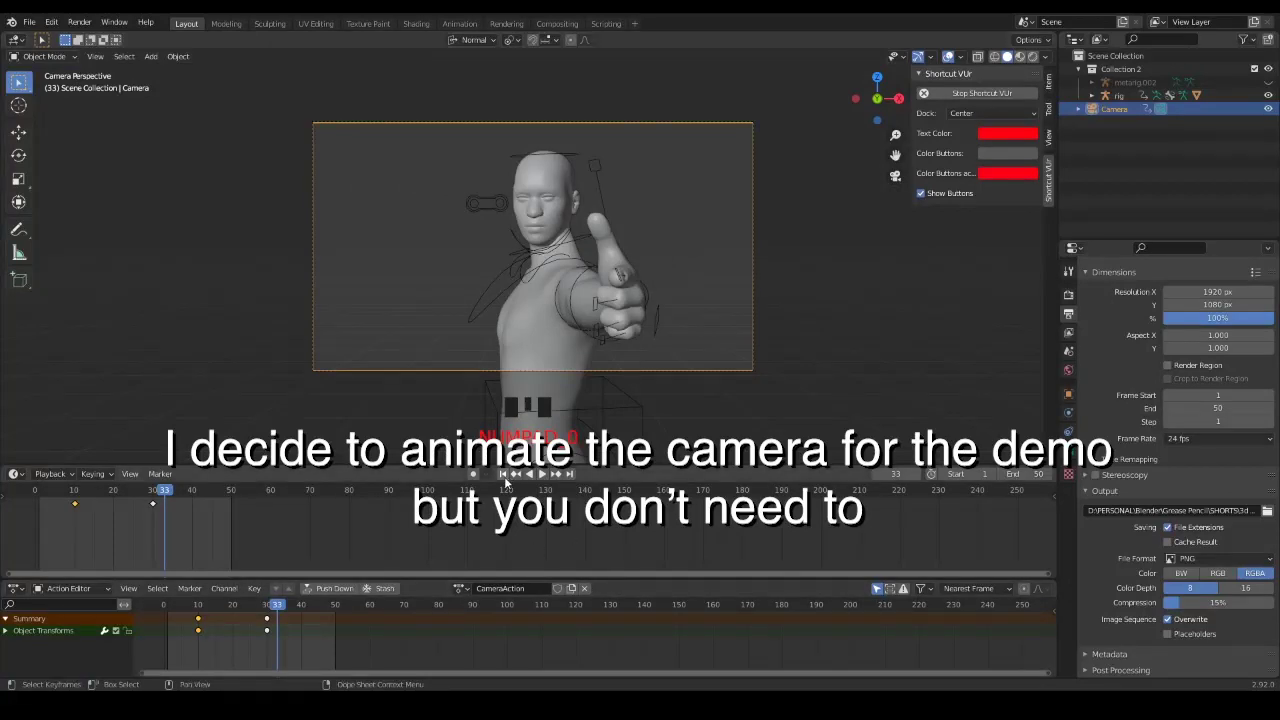
{"action": "scroll", "coordinate": [600, 269], "scroll_direction": "down", "scroll_amount": 5}
{"action": "middle_click_drag", "start_coordinate": [762, 280], "coordinate": [655, 318]}
{"action": "scroll", "coordinate": [601, 273], "scroll_direction": "down", "scroll_amount": 2}
{"action": "mouse_move", "coordinate": [160, 500]}
{"action": "left_mouse_down"}
{"action": "mouse_move", "coordinate": [66, 503]}
{"action": "mouse_move", "coordinate": [183, 506]}
{"action": "left_mouse_up"}
{"action": "key", "text": "KP_0"}
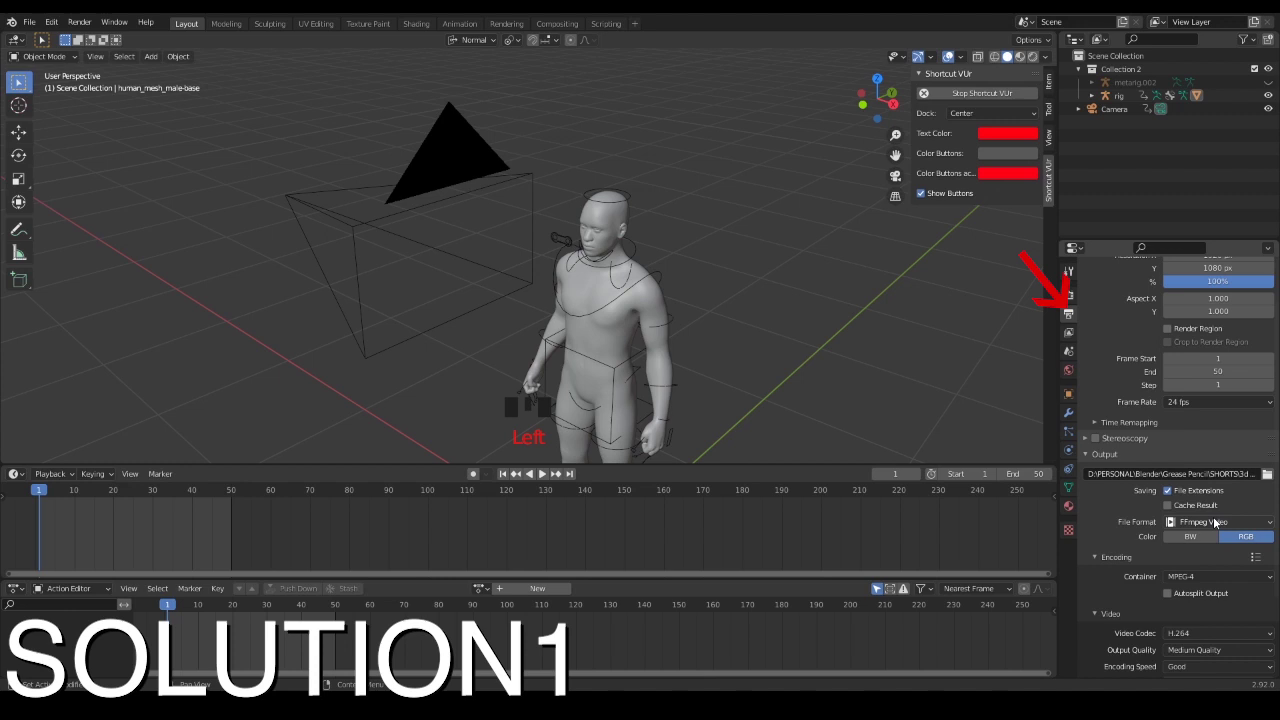
- Set the output file format to FFmpeg Video with the MPEG-4 container and bring up the render commands
{"action": "left_click", "coordinate": [1215, 522]}
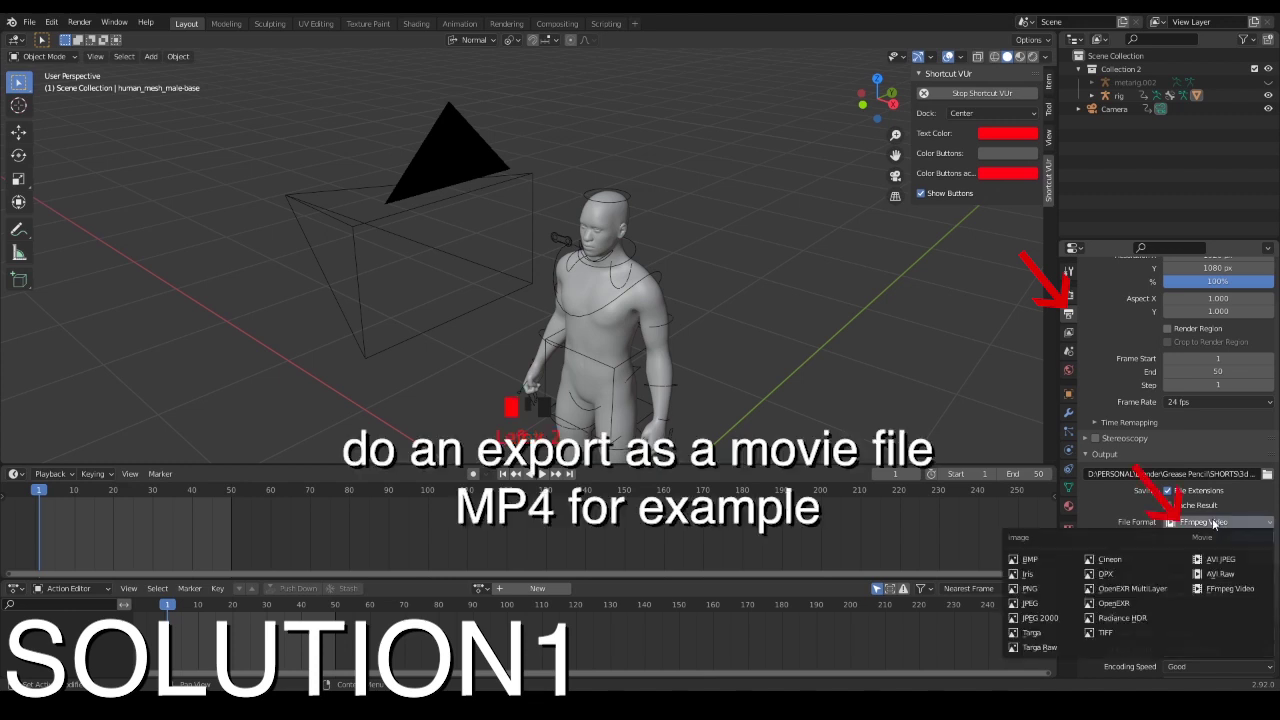
{"action": "left_click", "coordinate": [1220, 590]}
{"action": "scroll", "coordinate": [1205, 562], "scroll_direction": "down", "scroll_amount": 1}
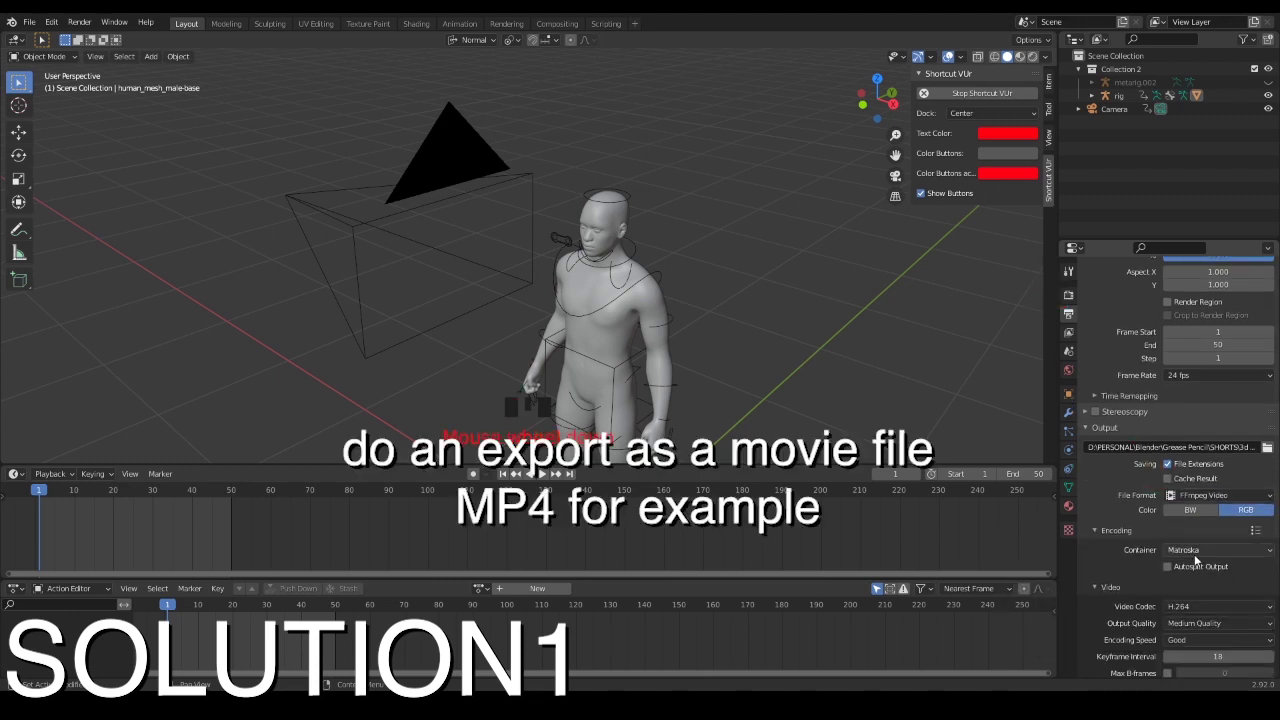
{"action": "left_click", "coordinate": [1194, 553]}
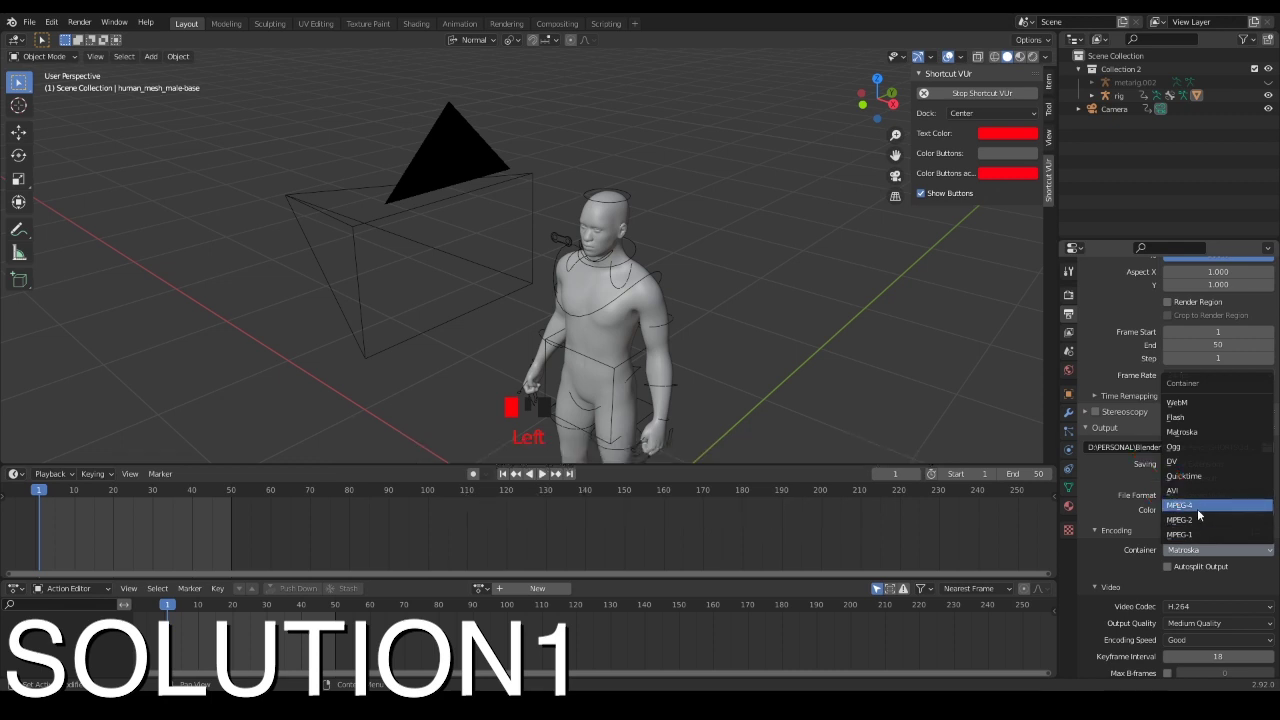
{"action": "left_click", "coordinate": [1197, 508]}
{"action": "scroll", "coordinate": [1197, 508], "scroll_direction": "down", "scroll_amount": 7}
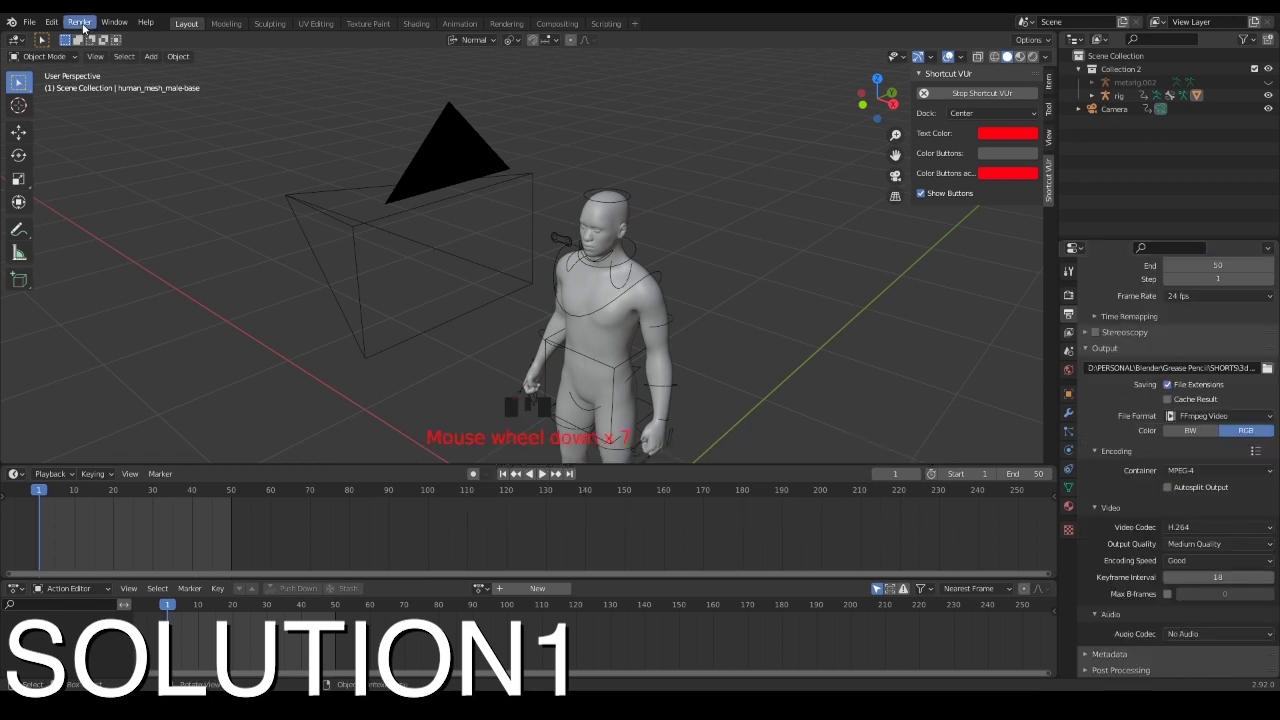
{"action": "left_click", "coordinate": [83, 27]}
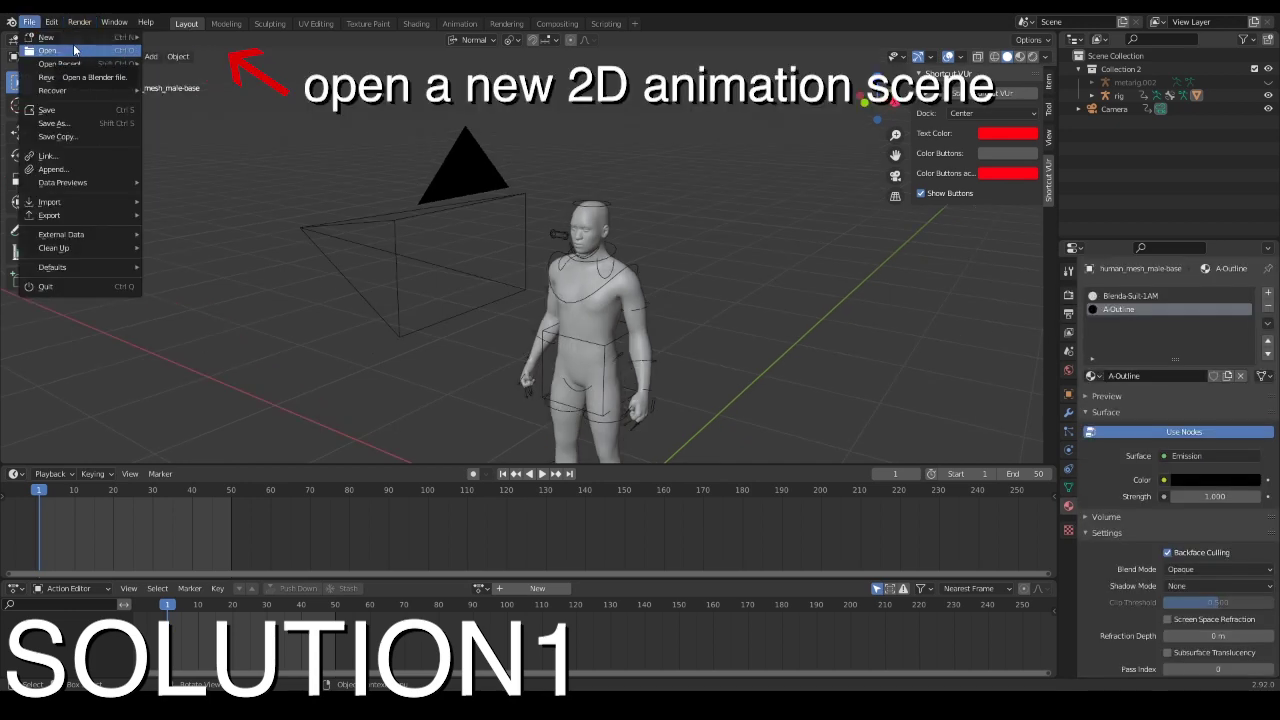
- Create a new 2D Animation file and switch its stroke object to Object Mode
{"action": "mouse_move", "coordinate": [100, 37]}
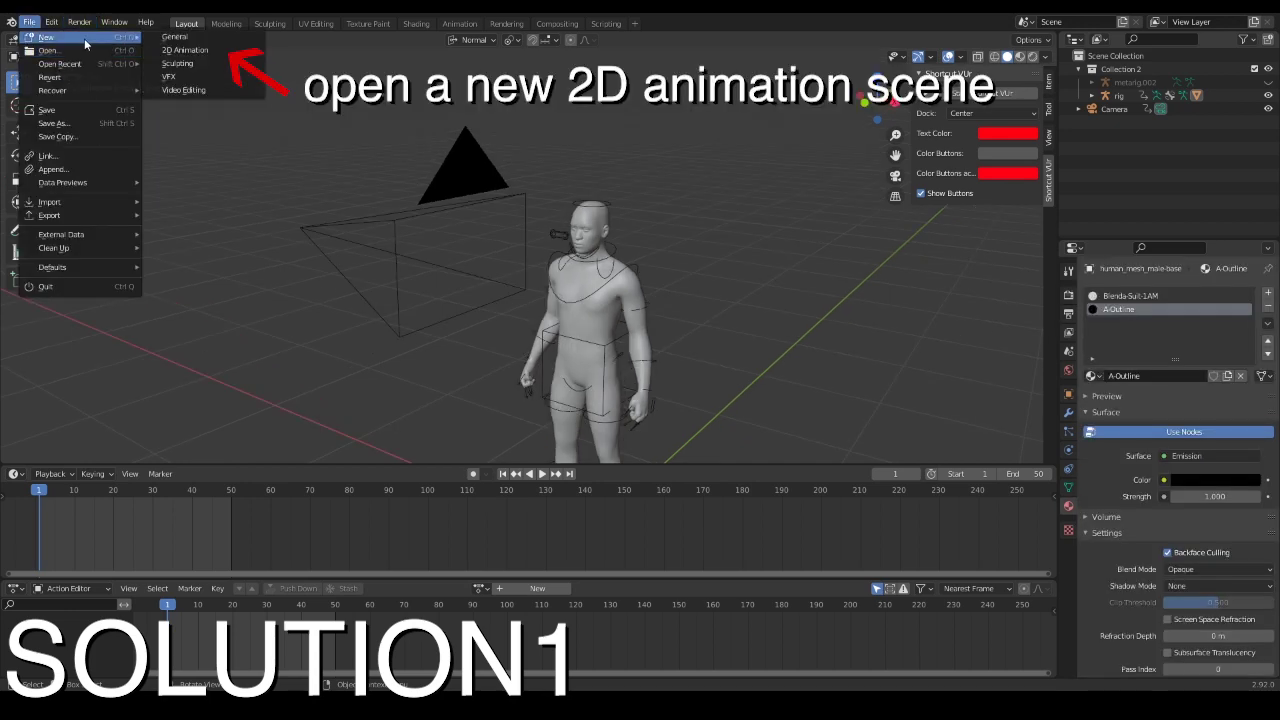
{"action": "left_click", "coordinate": [190, 50]}
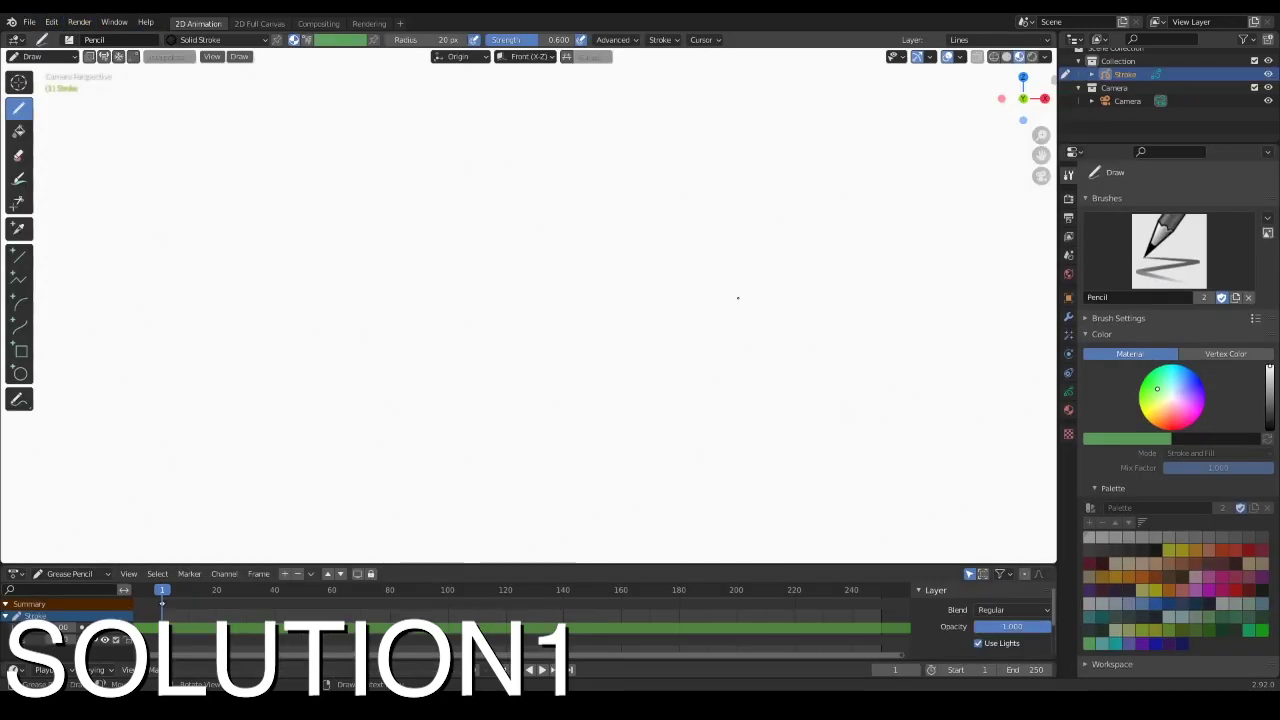
{"action": "key", "text": "ctrl+Tab"}
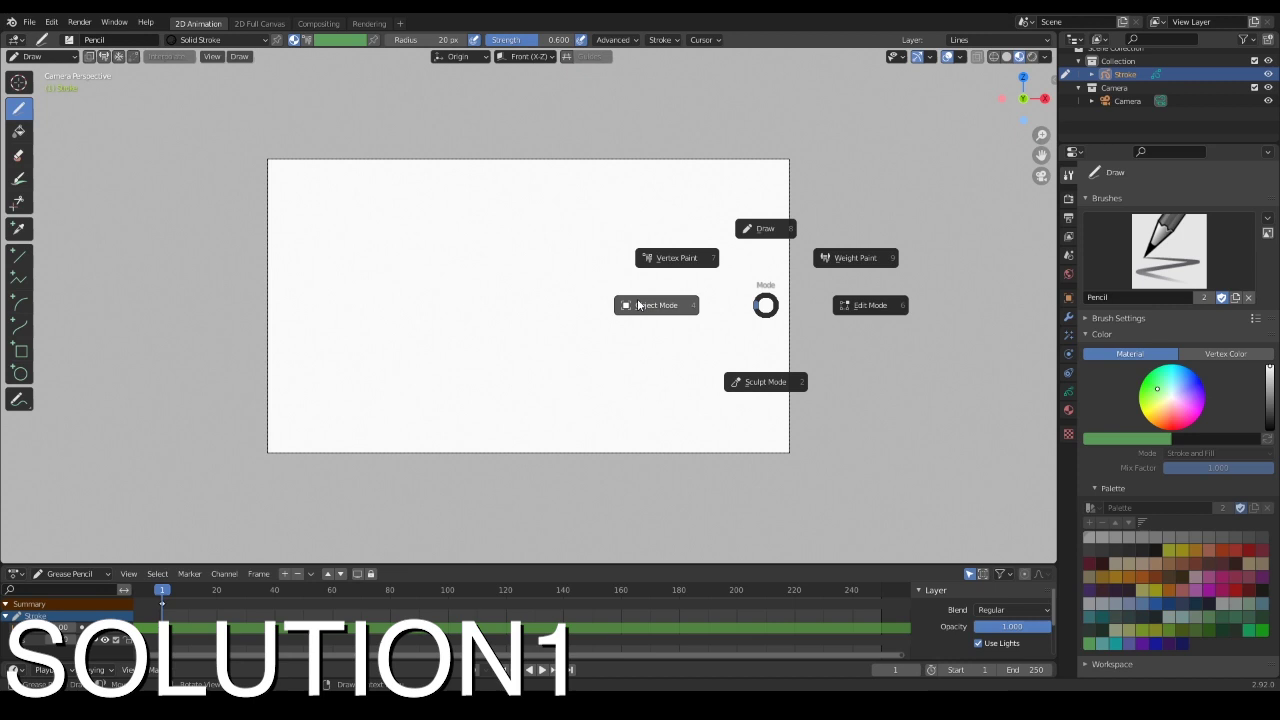
{"action": "left_click", "coordinate": [655, 303]}
- Add the rendered character video as a reference image and scale it about 1.74 times to fill the camera frame
{"action": "key", "text": "shift+a"}
{"action": "mouse_move", "coordinate": [506, 321]}
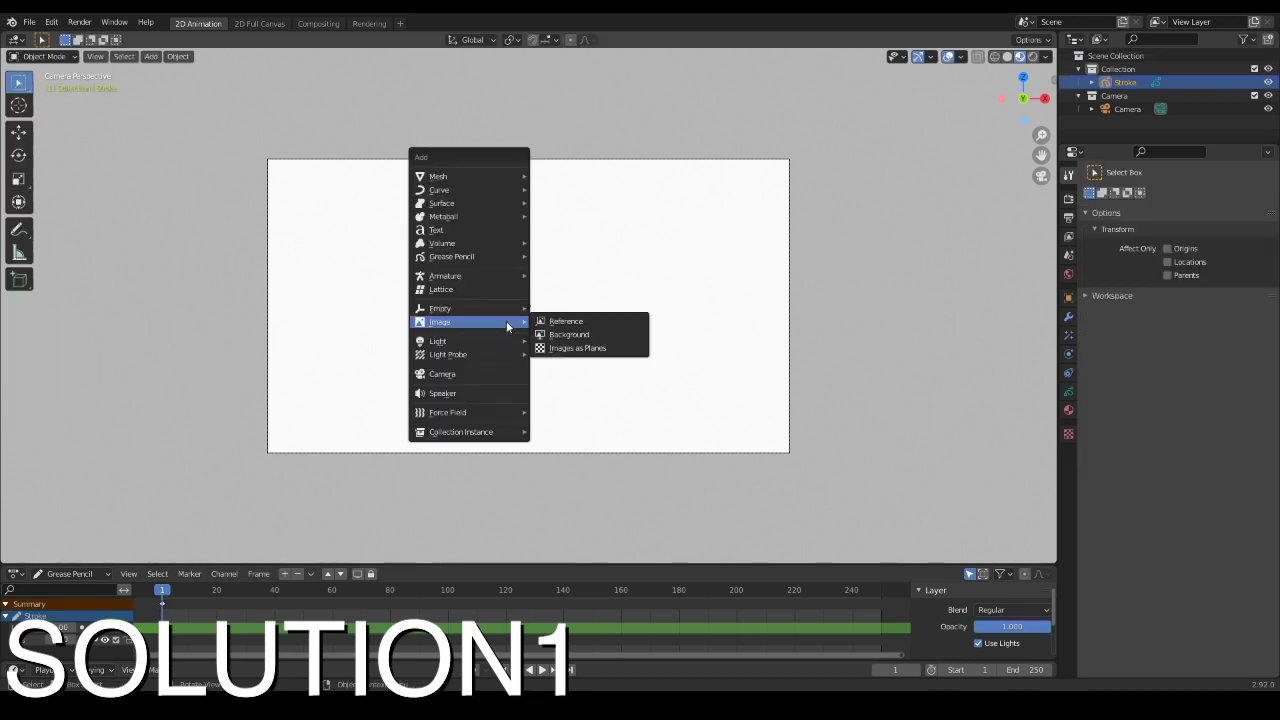
{"action": "left_click", "coordinate": [592, 319]}
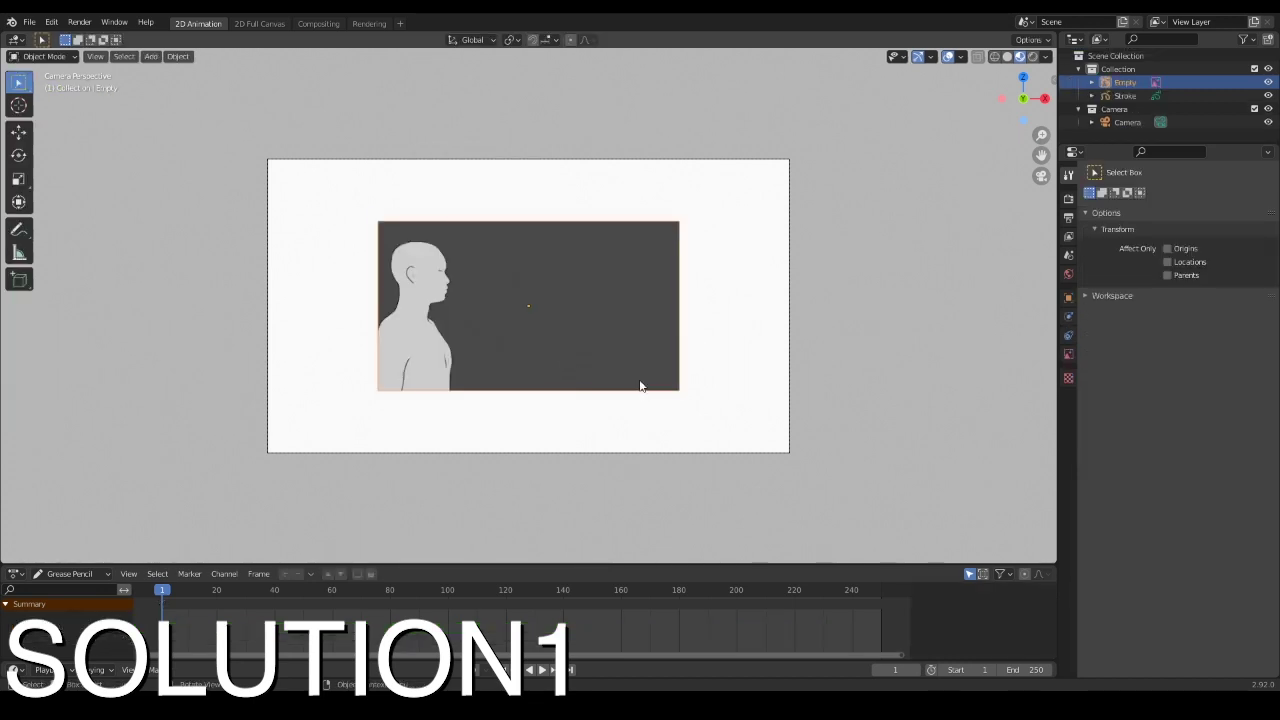
{"action": "key", "text": "s"}
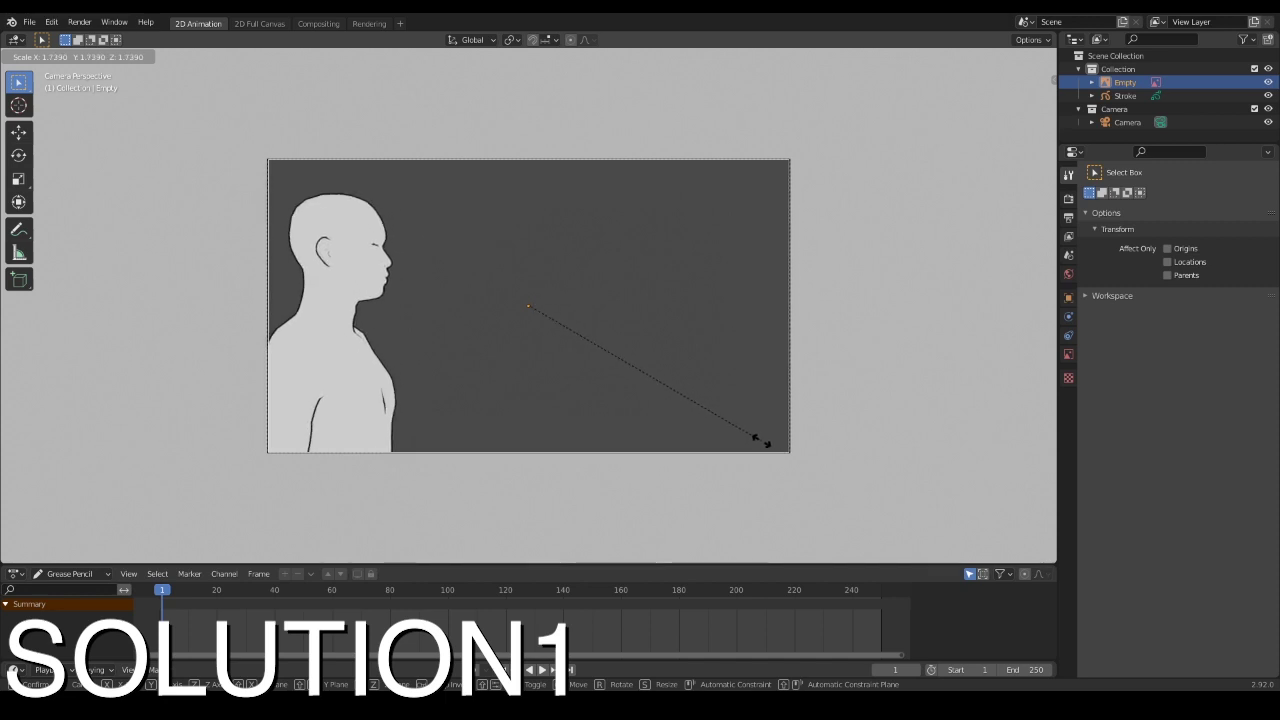
{"action": "left_click", "coordinate": [762, 441]}
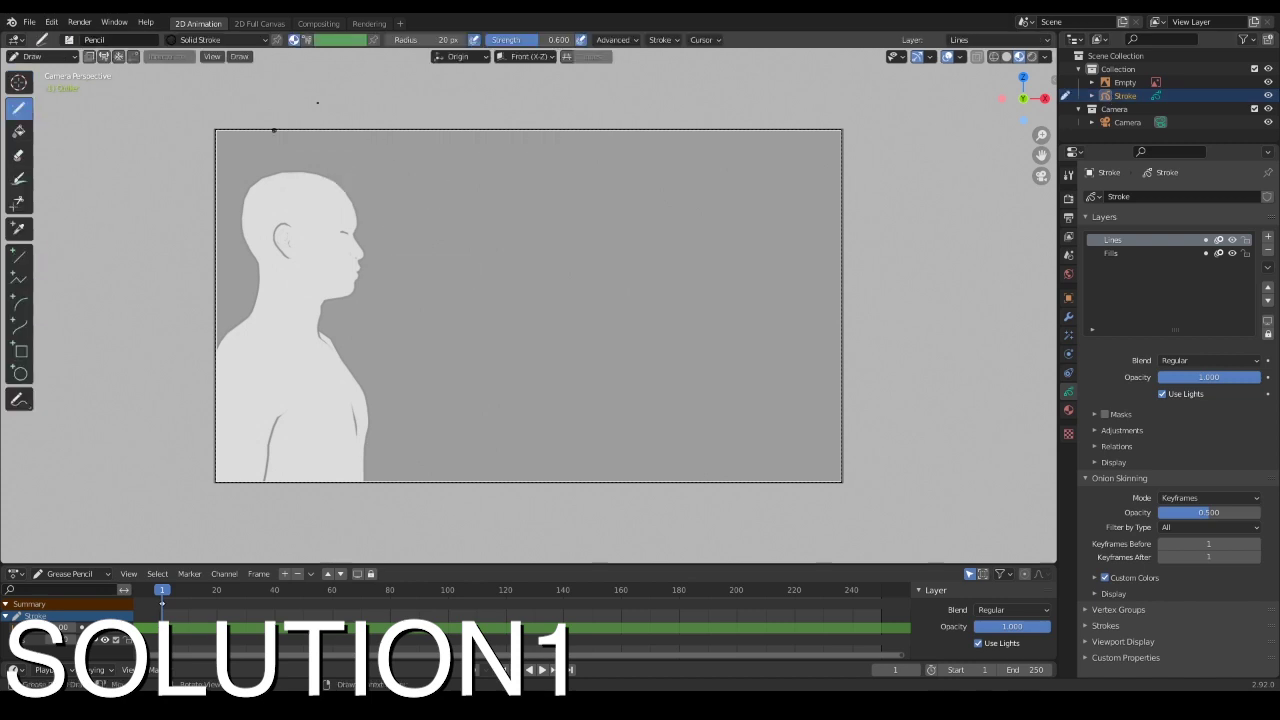
- Choose the Pen brush with a red vertex color and set its radius to 10 px
{"action": "left_click", "coordinate": [69, 40]}
{"action": "left_click", "coordinate": [357, 80]}
{"action": "left_click", "coordinate": [306, 40]}
{"action": "left_click", "coordinate": [340, 40]}
{"action": "left_click", "coordinate": [330, 185]}
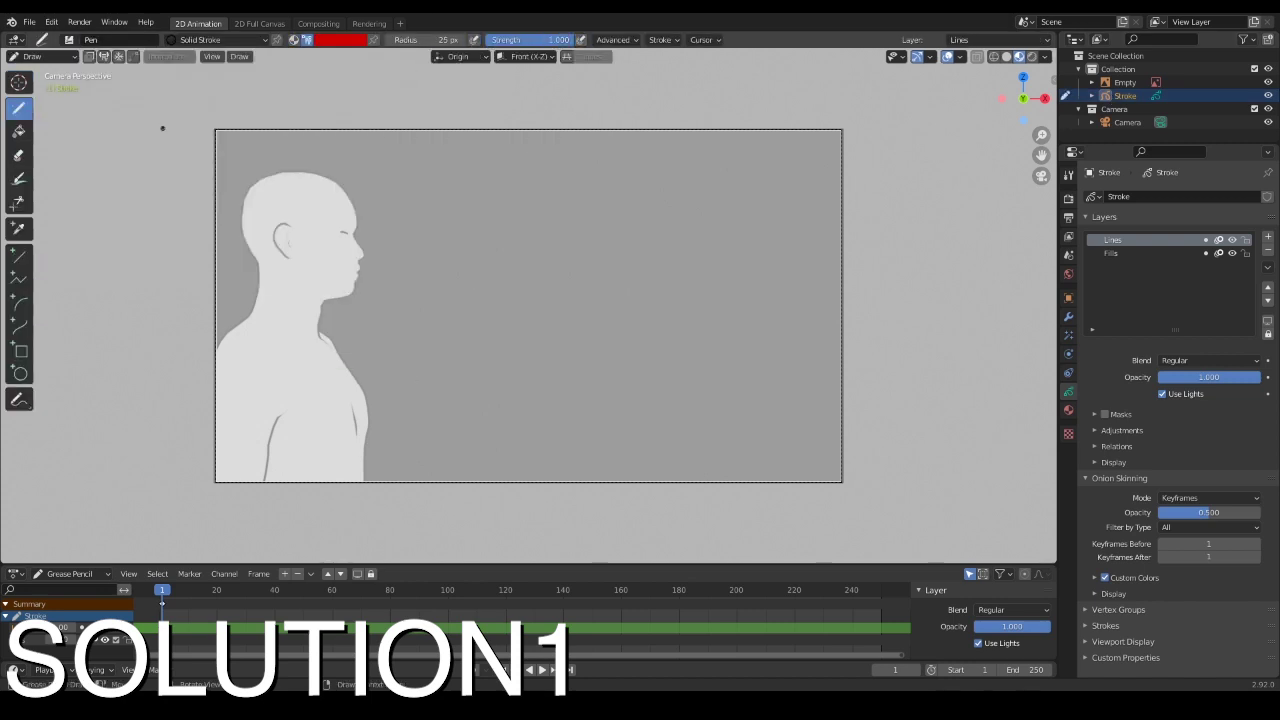
{"action": "middle_click_drag", "start_coordinate": [354, 297], "coordinate": [540, 345], "text": "shift"}
{"action": "scroll", "coordinate": [540, 345], "scroll_direction": "up", "scroll_amount": 3}
{"action": "left_click_drag", "start_coordinate": [440, 40], "coordinate": [424, 40]}
{"action": "scroll", "coordinate": [521, 261], "scroll_direction": "up", "scroll_amount": 2}
- Trace the profile head's nose, lips, jaw, neck and ear in red on frame 1
{"action": "left_click_drag", "start_coordinate": [571, 208], "coordinate": [598, 294]}
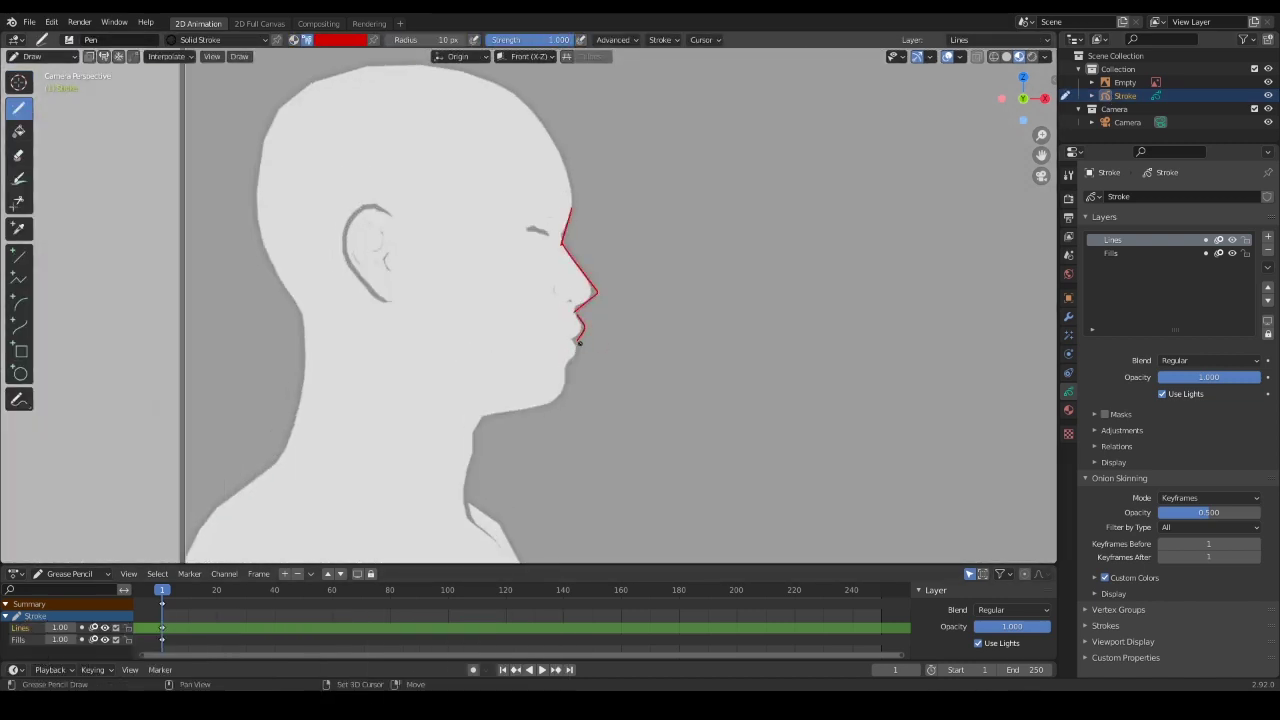
{"action": "middle_click_drag", "start_coordinate": [424, 337], "coordinate": [449, 351], "text": "shift"}
{"action": "left_click_drag", "start_coordinate": [449, 352], "coordinate": [574, 414], "text": "shift"}
{"action": "middle_click_drag", "start_coordinate": [563, 394], "coordinate": [583, 251], "text": "shift"}
{"action": "left_click_drag", "start_coordinate": [527, 290], "coordinate": [513, 380], "text": "shift"}
{"action": "mouse_move", "coordinate": [334, 317]}
{"action": "middle_mouse_down", "text": "shift"}
{"action": "mouse_move", "coordinate": [491, 363]}
{"action": "mouse_move", "coordinate": [491, 477]}
{"action": "middle_mouse_up", "text": "shift"}
{"action": "left_click_drag", "start_coordinate": [488, 485], "coordinate": [511, 328], "text": "shift"}
{"action": "mouse_move", "coordinate": [602, 331]}
{"action": "left_mouse_down", "text": "shift"}
{"action": "mouse_move", "coordinate": [535, 263]}
{"action": "mouse_move", "coordinate": [570, 288]}
{"action": "left_mouse_up", "text": "shift"}
- Draw the nostril, mouth line and eyebrow on the profile head
{"action": "middle_click_drag", "start_coordinate": [794, 331], "coordinate": [608, 346], "text": "shift"}
{"action": "scroll", "coordinate": [608, 346], "scroll_direction": "up", "scroll_amount": 3}
{"action": "left_click_drag", "start_coordinate": [617, 382], "coordinate": [673, 382], "text": "shift"}
{"action": "middle_click_drag", "start_coordinate": [673, 382], "coordinate": [636, 296], "text": "shift"}
{"action": "left_click_drag", "start_coordinate": [548, 371], "coordinate": [641, 370], "text": "shift"}
{"action": "middle_click_drag", "start_coordinate": [641, 370], "coordinate": [719, 461], "text": "shift"}
{"action": "left_click_drag", "start_coordinate": [615, 236], "coordinate": [514, 210], "text": "shift"}
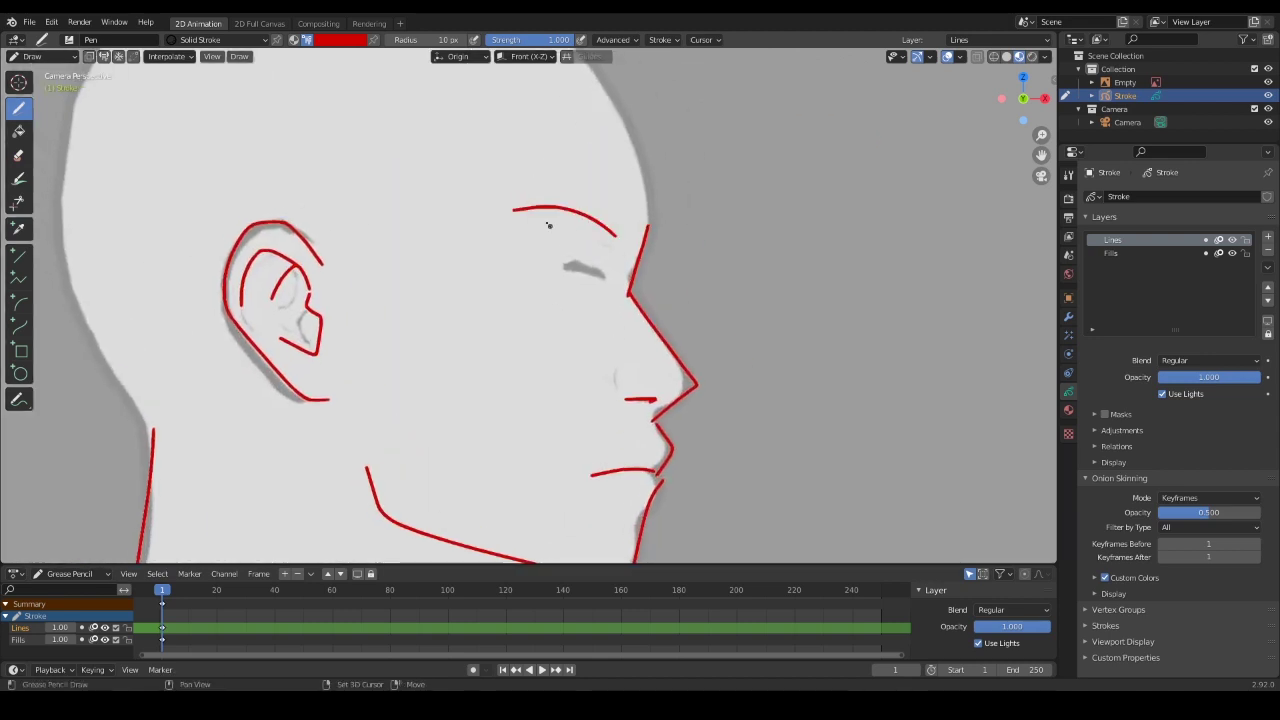
- Move to frame 40 and trace the front-facing head's nose, mouth, and first eyebrow and eye
{"action": "left_click_drag", "start_coordinate": [349, 592], "coordinate": [278, 592]}
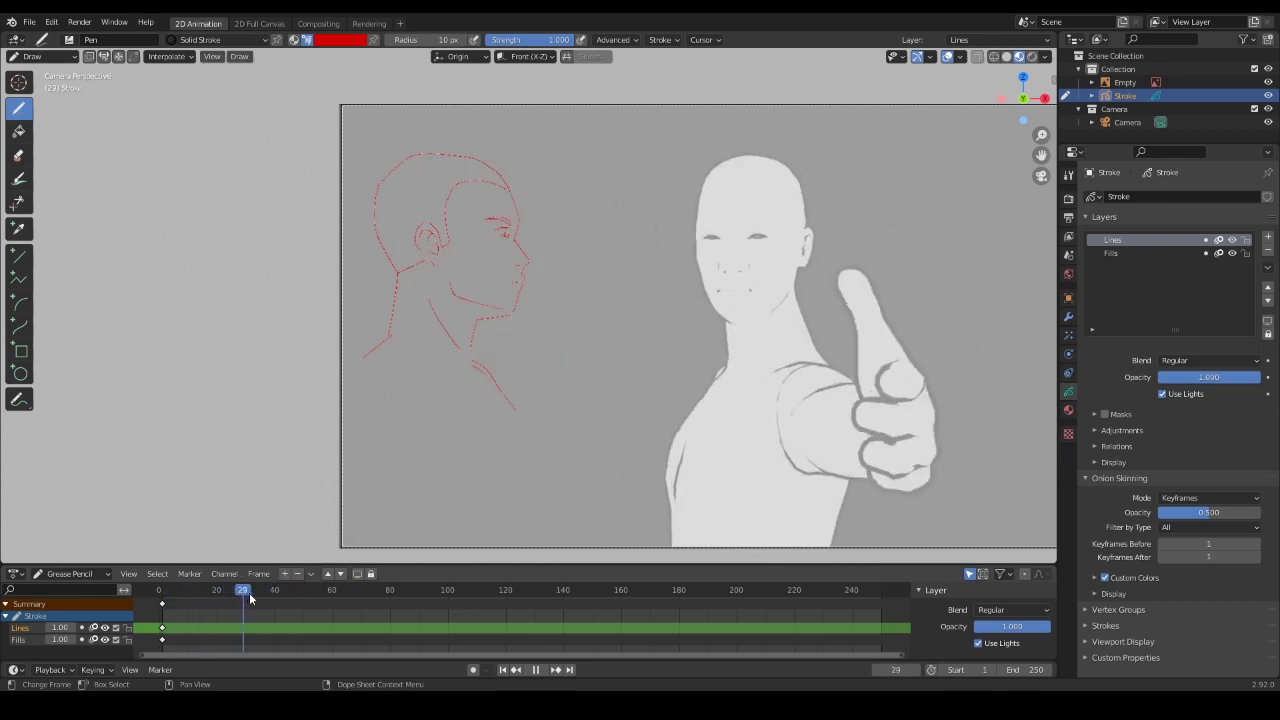
{"action": "key", "text": "Escape"}
{"action": "scroll", "coordinate": [543, 226], "scroll_direction": "up", "scroll_amount": 6}
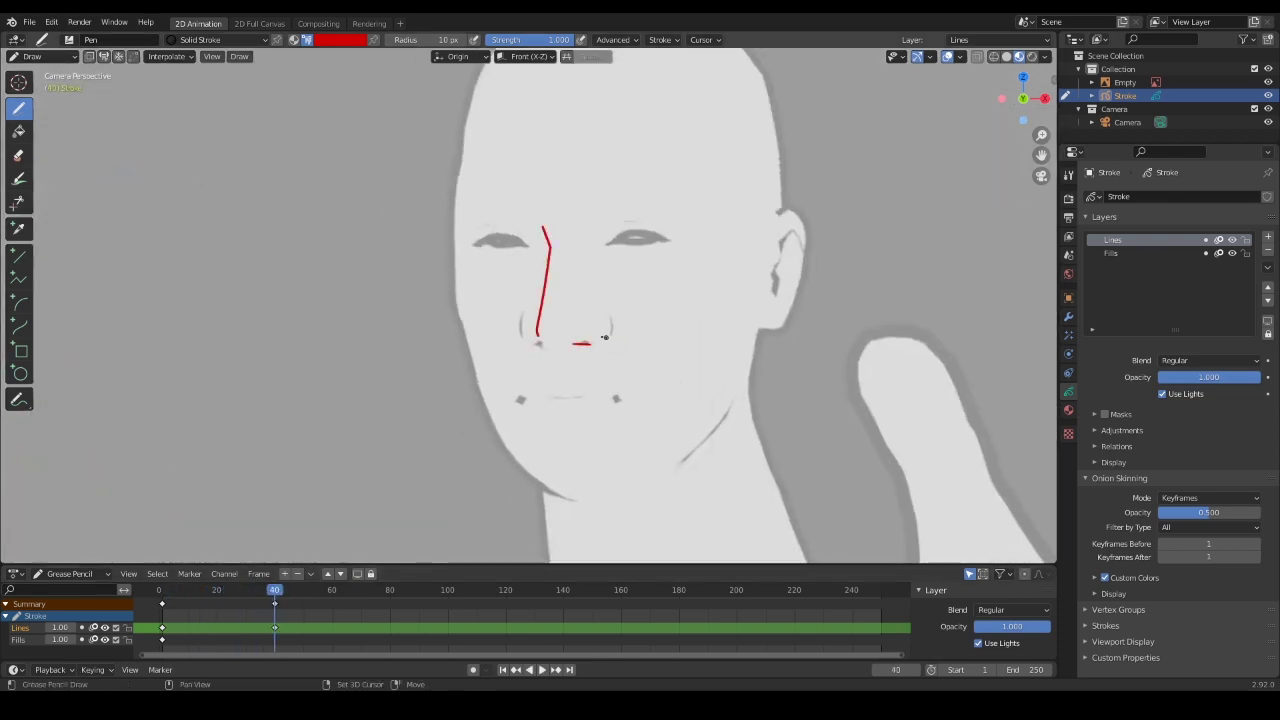
{"action": "left_click_drag", "start_coordinate": [573, 395], "coordinate": [590, 401], "text": "shift"}
{"action": "left_click_drag", "start_coordinate": [570, 401], "coordinate": [650, 408], "text": "shift"}
{"action": "middle_click_drag", "start_coordinate": [650, 408], "coordinate": [705, 394], "text": "shift"}
{"action": "left_click_drag", "start_coordinate": [590, 205], "coordinate": [552, 188], "text": "shift"}
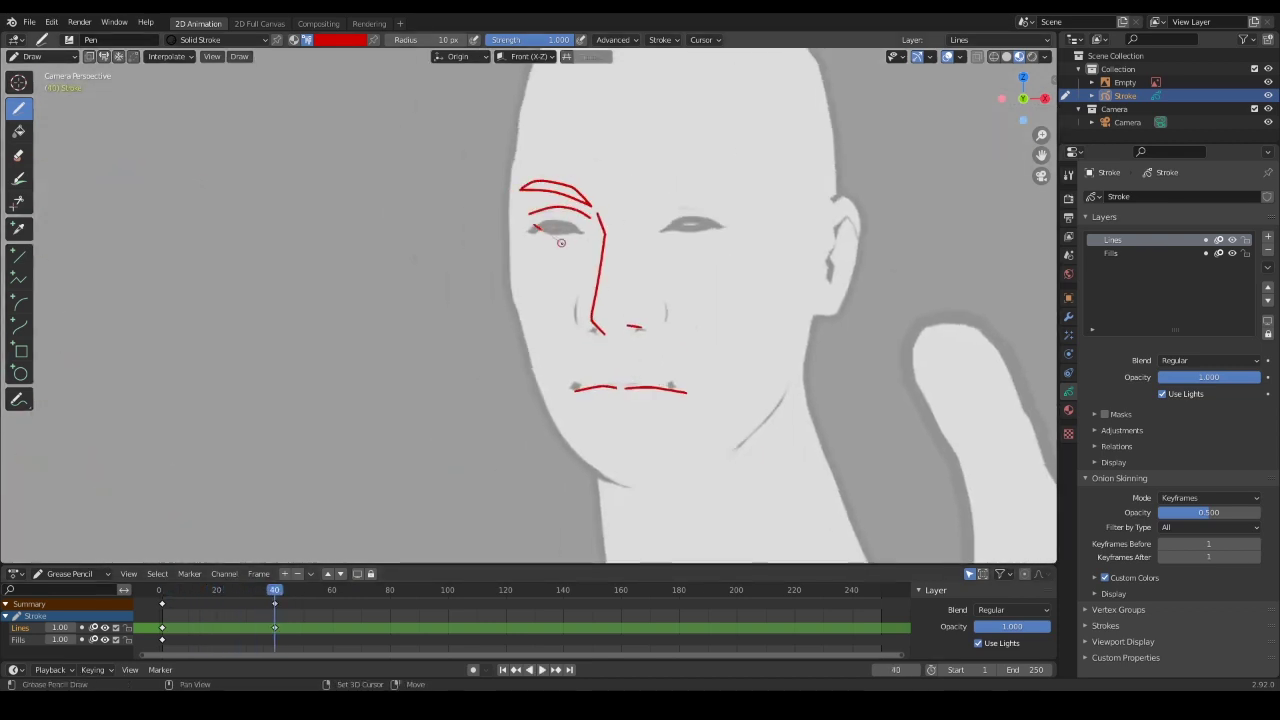
{"action": "left_click_drag", "start_coordinate": [561, 243], "coordinate": [590, 228], "text": "shift"}
- Trace the front-facing head's cheek and jawline, and erase the strokes of the first eye
{"action": "middle_click_drag", "start_coordinate": [590, 228], "coordinate": [555, 185], "text": "shift"}
{"action": "mouse_move", "coordinate": [474, 166]}
{"action": "left_mouse_down", "text": "shift"}
{"action": "mouse_move", "coordinate": [531, 380]}
{"action": "mouse_move", "coordinate": [640, 431]}
{"action": "left_mouse_up", "text": "shift"}
{"action": "left_click_drag", "start_coordinate": [657, 417], "coordinate": [788, 295], "text": "shift"}
{"action": "scroll", "coordinate": [794, 289], "scroll_direction": "up", "scroll_amount": 2}
{"action": "middle_click_drag", "start_coordinate": [794, 289], "coordinate": [764, 364], "text": "shift"}
{"action": "left_click_drag", "start_coordinate": [463, 222], "coordinate": [526, 216], "text": "ctrl"}
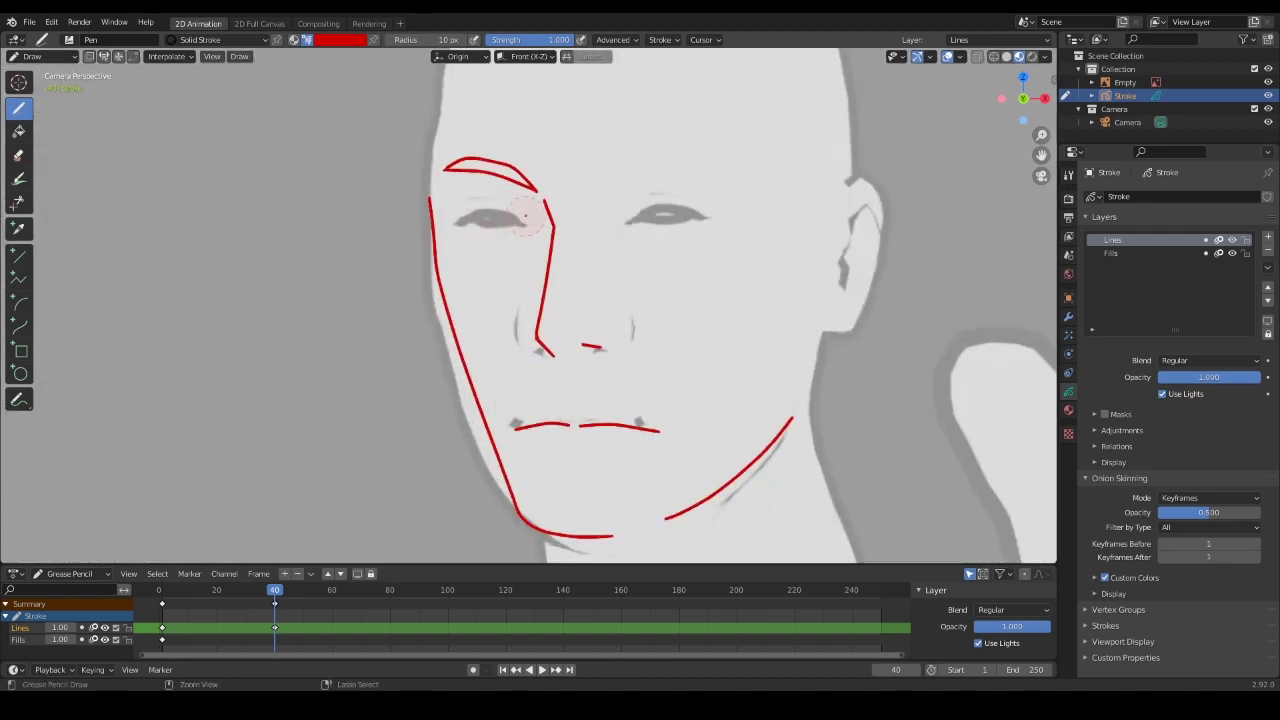
- Trace the front-facing figure's neck, shoulders, ear, skull outline and hairline on frame 40
{"action": "middle_click_drag", "start_coordinate": [560, 480], "coordinate": [491, 210], "text": "shift"}
{"action": "left_click_drag", "start_coordinate": [475, 263], "coordinate": [494, 411], "text": "shift"}
{"action": "middle_click_drag", "start_coordinate": [663, 326], "coordinate": [552, 410], "text": "shift"}
{"action": "left_click_drag", "start_coordinate": [552, 410], "coordinate": [504, 512], "text": "shift"}
{"action": "middle_click_drag", "start_coordinate": [620, 330], "coordinate": [639, 423], "text": "shift"}
{"action": "left_click_drag", "start_coordinate": [666, 243], "coordinate": [694, 500], "text": "shift"}
{"action": "middle_click_drag", "start_coordinate": [643, 286], "coordinate": [723, 369], "text": "shift"}
{"action": "left_click_drag", "start_coordinate": [549, 160], "coordinate": [686, 130], "text": "shift"}
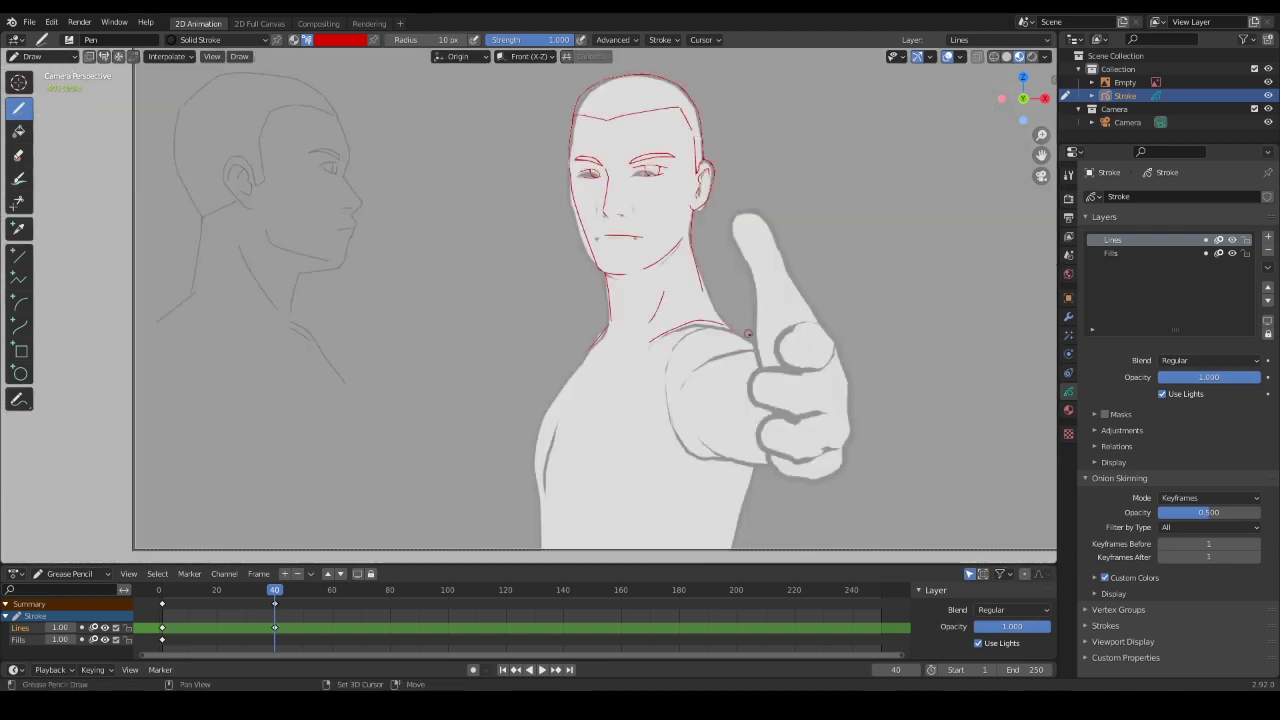
{"action": "scroll", "coordinate": [727, 264], "scroll_direction": "down", "scroll_amount": 1}
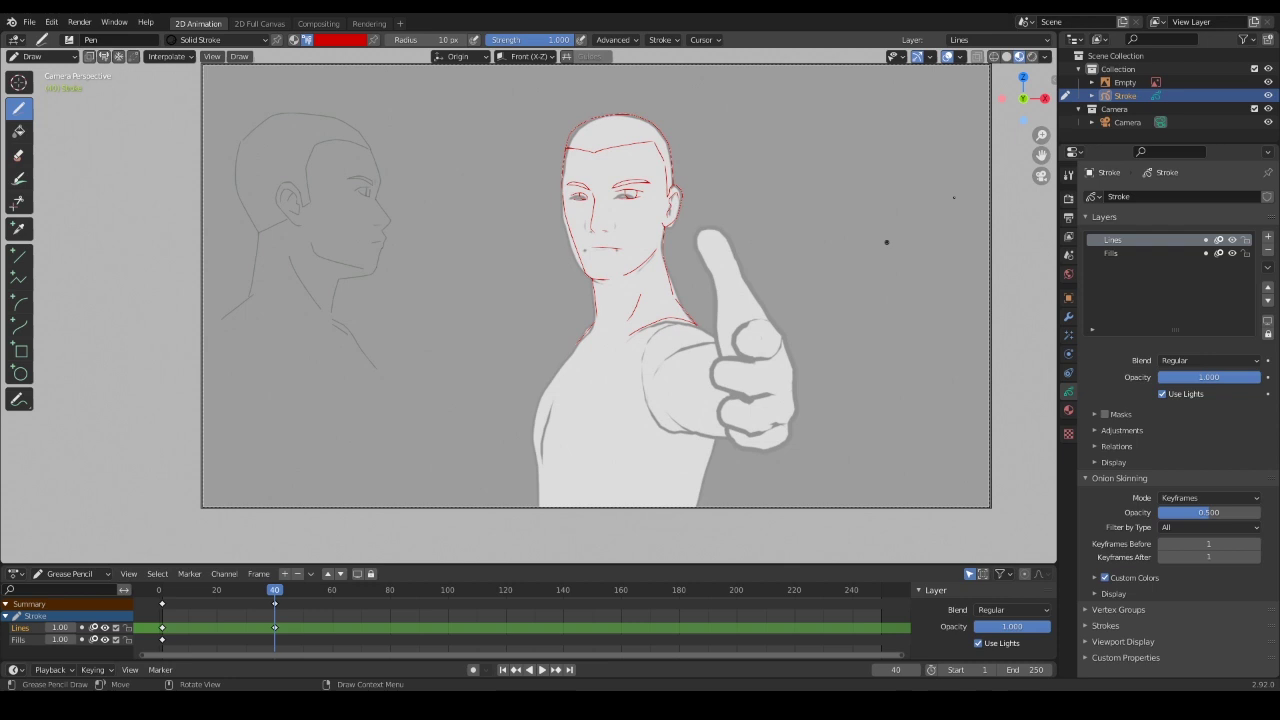
- Hide the reference image and play through the traced drawings on the timeline
{"action": "left_click", "coordinate": [1268, 82]}
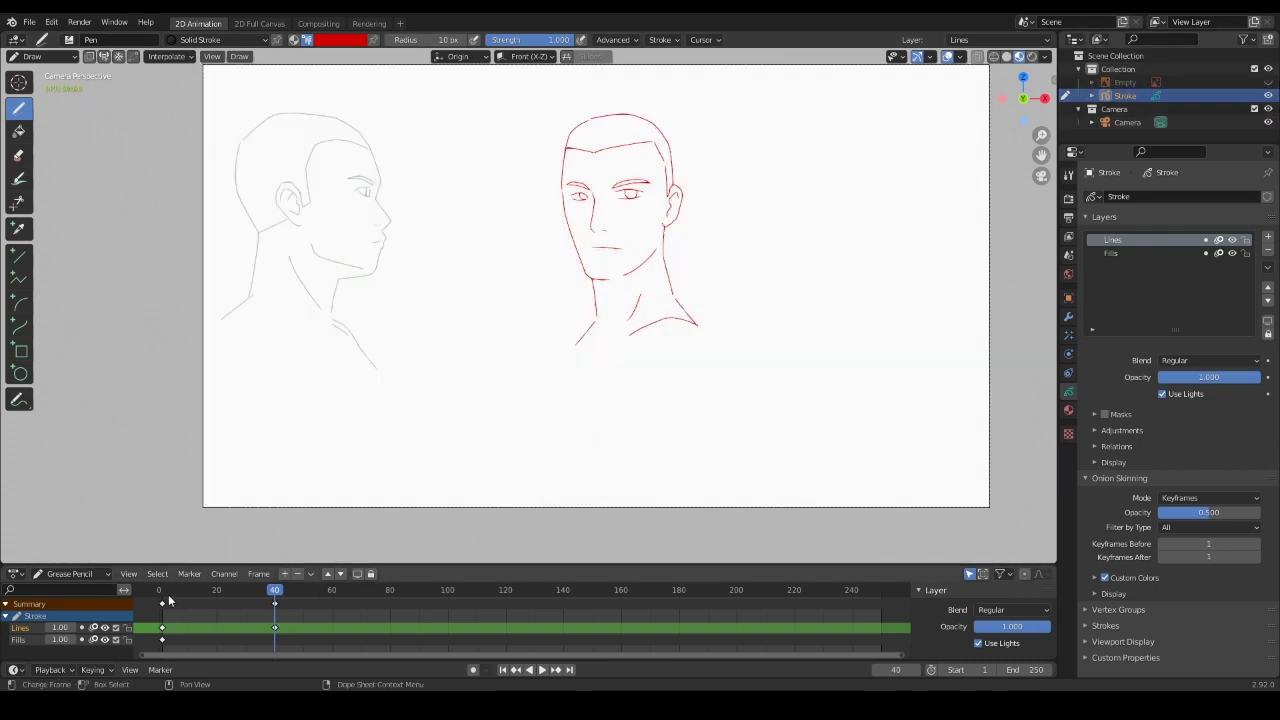
{"action": "left_click_drag", "start_coordinate": [168, 594], "coordinate": [296, 600]}
{"action": "key", "text": "space"}
{"action": "mouse_move", "coordinate": [686, 350]}
{"action": "middle_mouse_down"}
{"action": "mouse_move", "coordinate": [574, 372]}
{"action": "mouse_move", "coordinate": [651, 389]}
{"action": "middle_mouse_up"}
{"action": "left_click_drag", "start_coordinate": [168, 596], "coordinate": [270, 596]}
- Add a Grease Pencil Stroke object to the 3D character scene and deselect it
{"action": "middle_click_drag", "start_coordinate": [314, 543], "coordinate": [634, 320]}
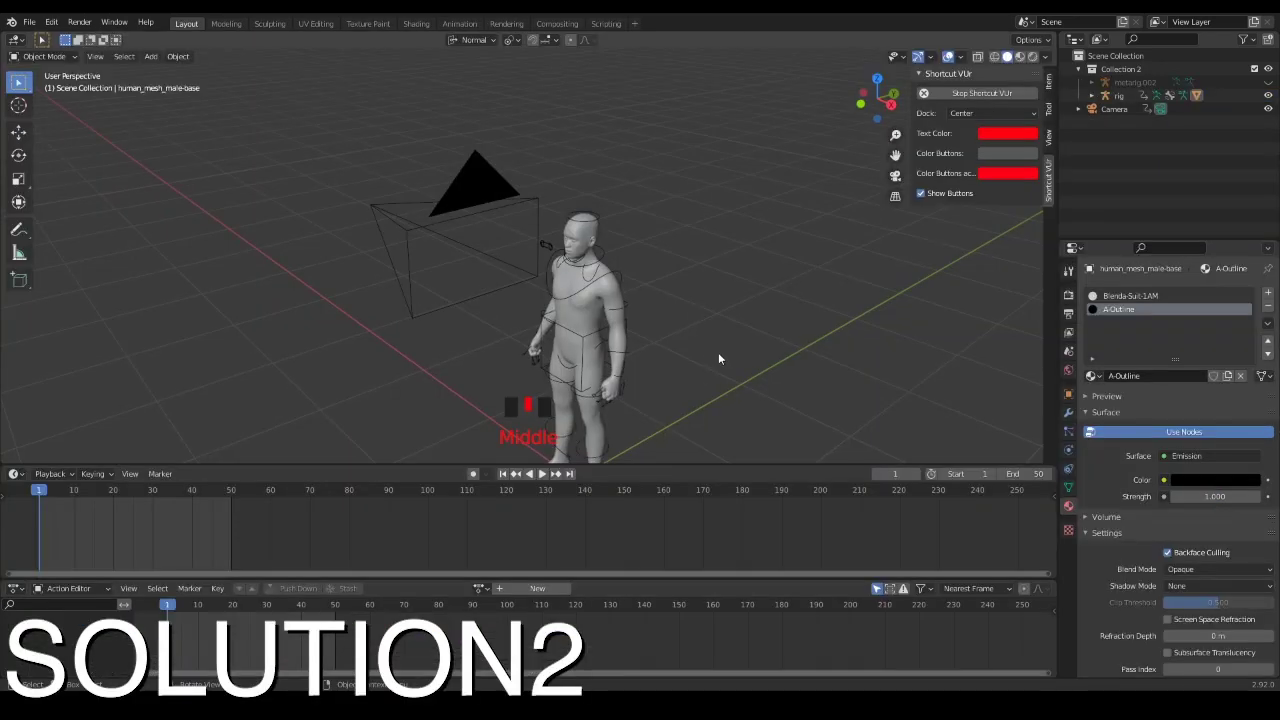
{"action": "scroll", "coordinate": [718, 352], "scroll_direction": "down", "scroll_amount": 2}
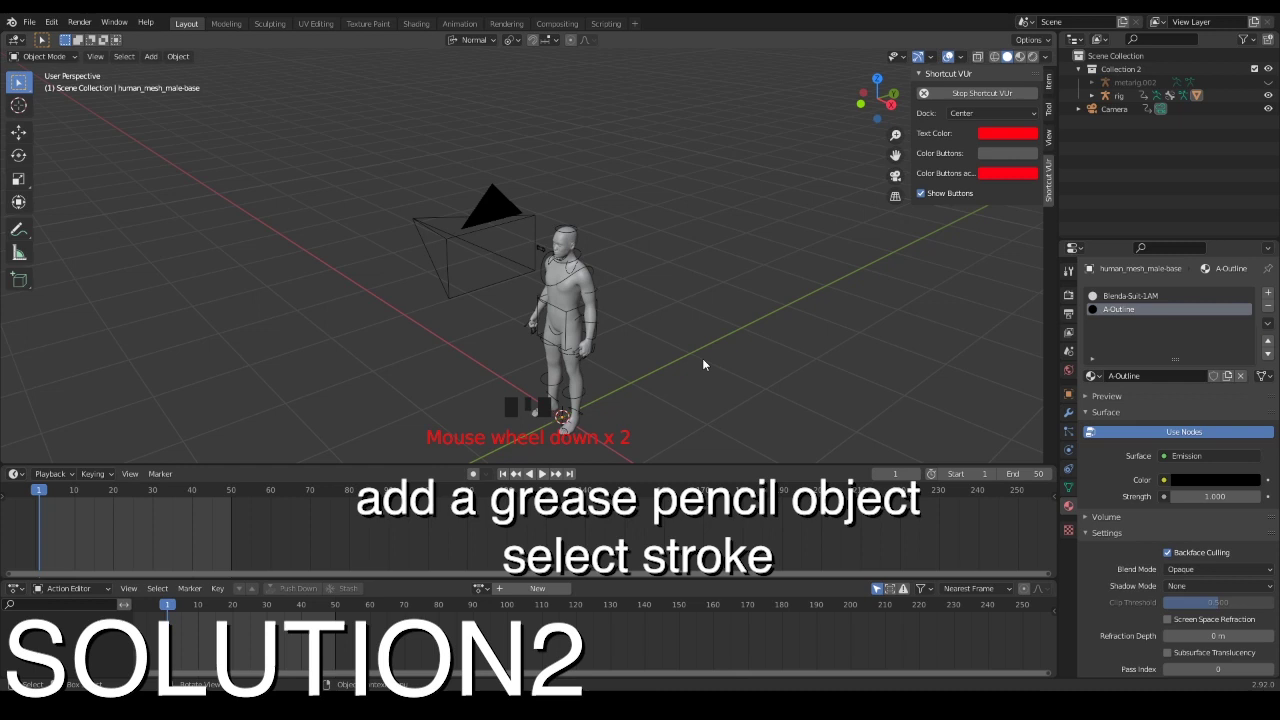
{"action": "key", "text": "shift+a"}
{"action": "mouse_move", "coordinate": [683, 295]}
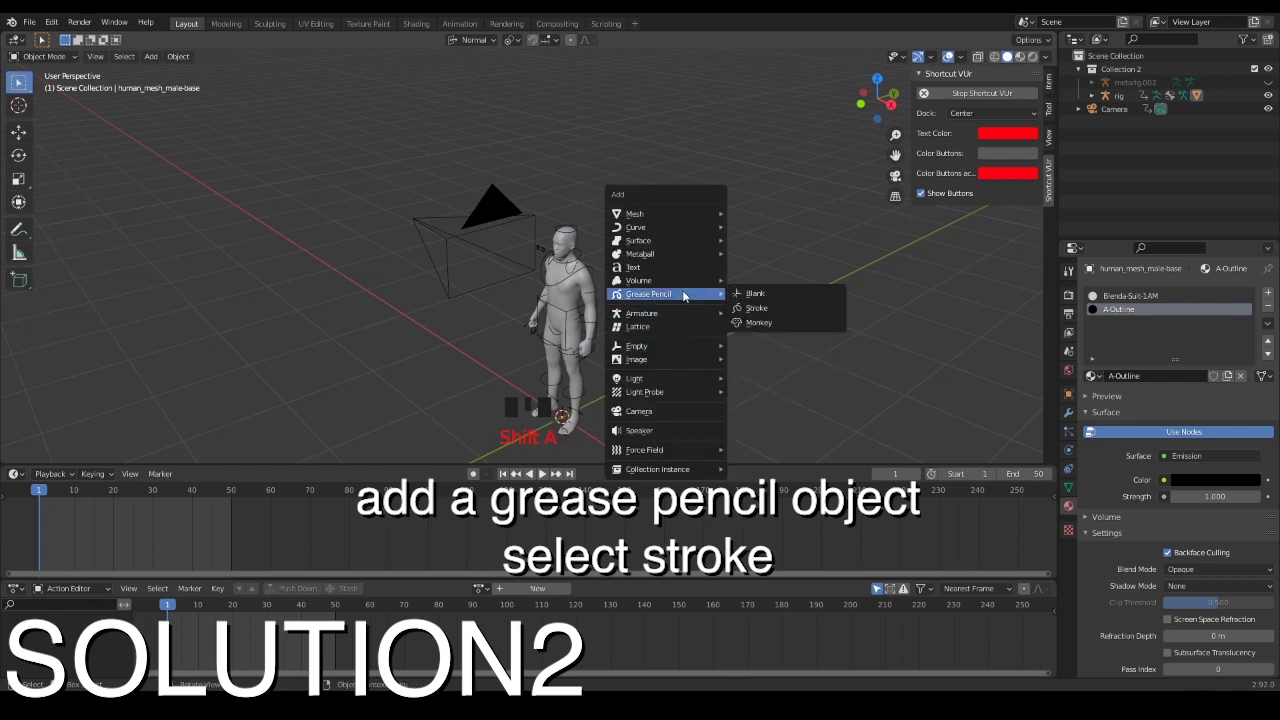
{"action": "left_click", "coordinate": [757, 308]}
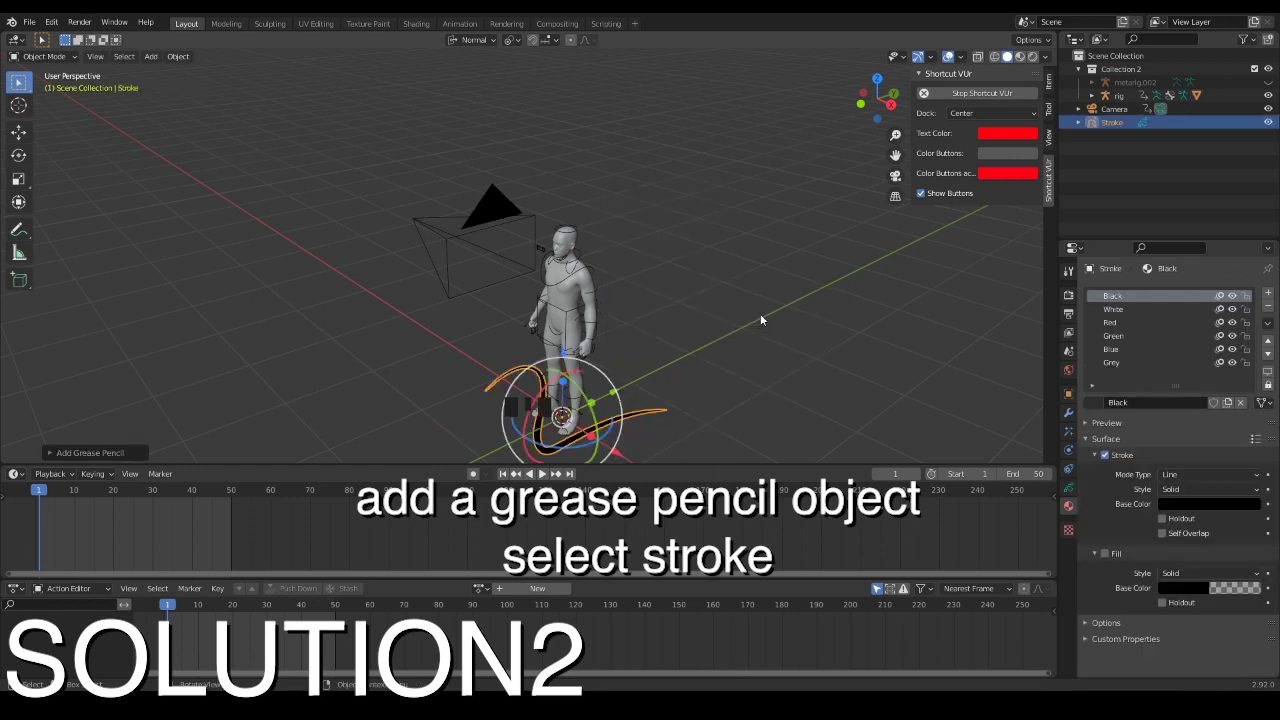
{"action": "left_click", "coordinate": [778, 337]}
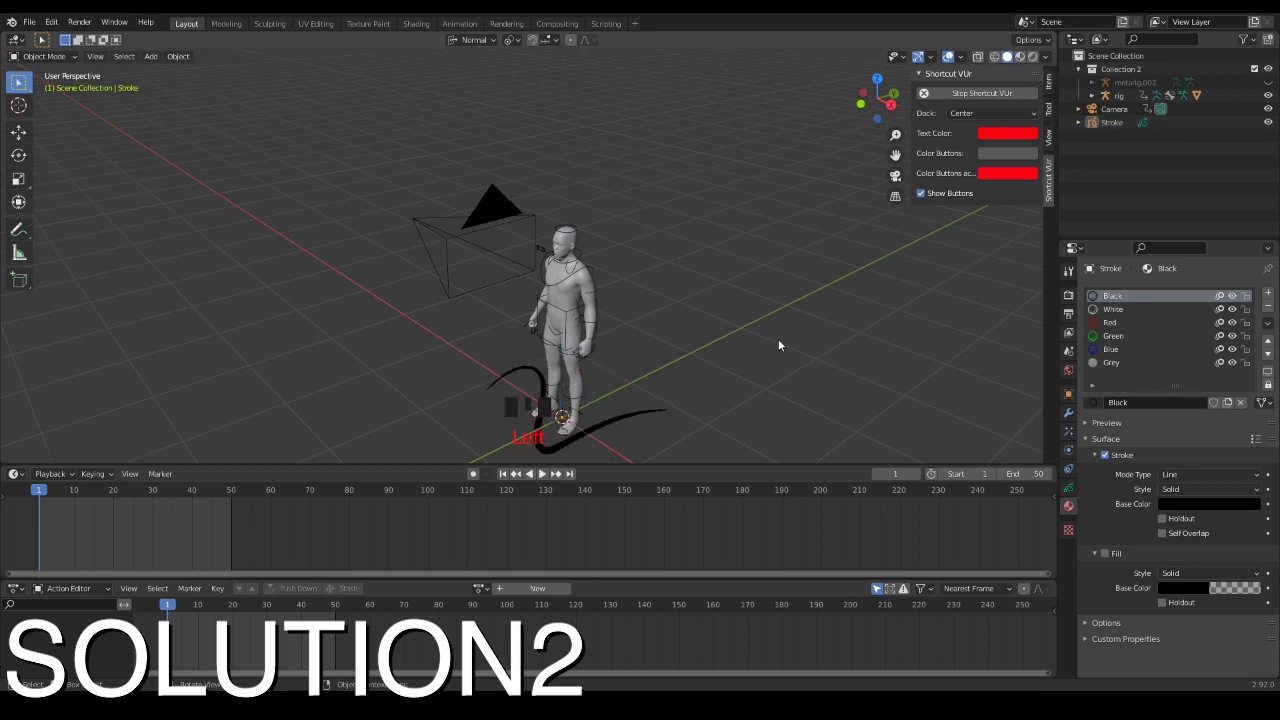
- Set the Stroke object's brush color to red and draw a zigzag on the Front (X-Z) plane in Draw mode
{"action": "mouse_move", "coordinate": [778, 339]}
{"action": "middle_mouse_down"}
{"action": "mouse_move", "coordinate": [726, 416]}
{"action": "mouse_move", "coordinate": [544, 368]}
{"action": "mouse_move", "coordinate": [787, 376]}
{"action": "mouse_move", "coordinate": [642, 358]}
{"action": "mouse_move", "coordinate": [627, 422]}
{"action": "mouse_move", "coordinate": [460, 368]}
{"action": "middle_mouse_up"}
{"action": "left_click", "coordinate": [642, 371]}
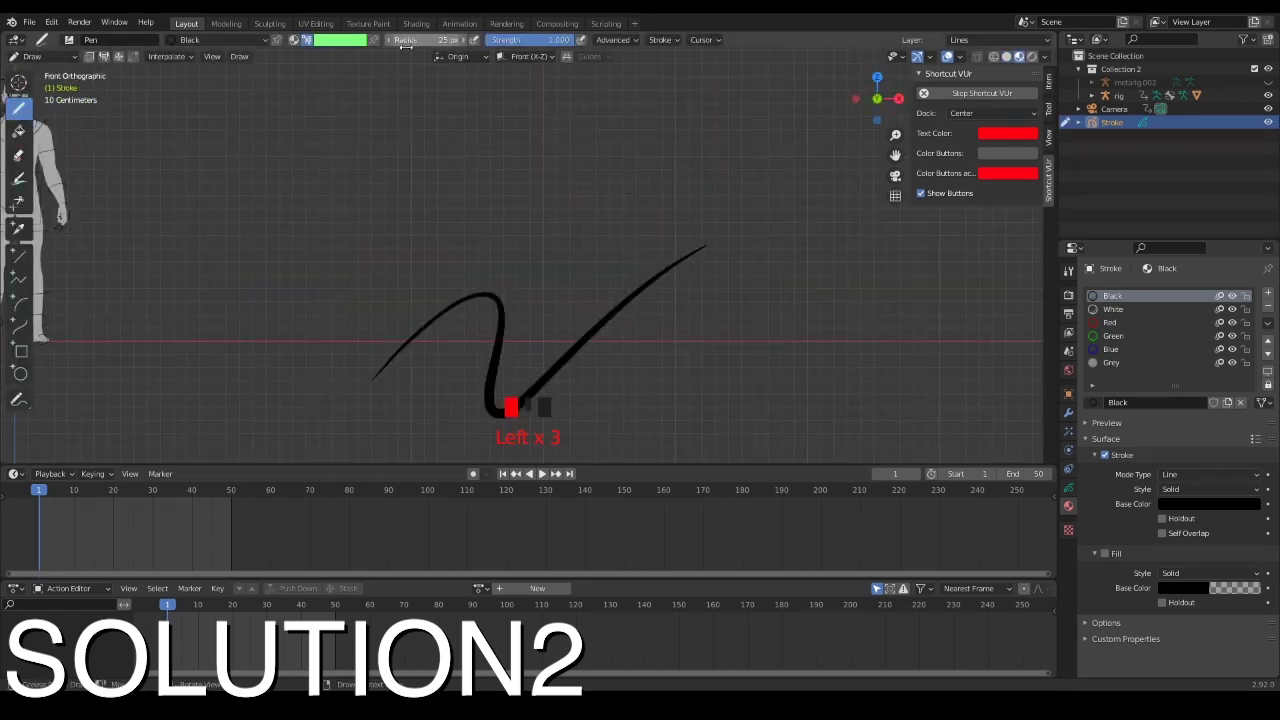
{"action": "left_click", "coordinate": [335, 45]}
{"action": "left_click", "coordinate": [356, 213]}
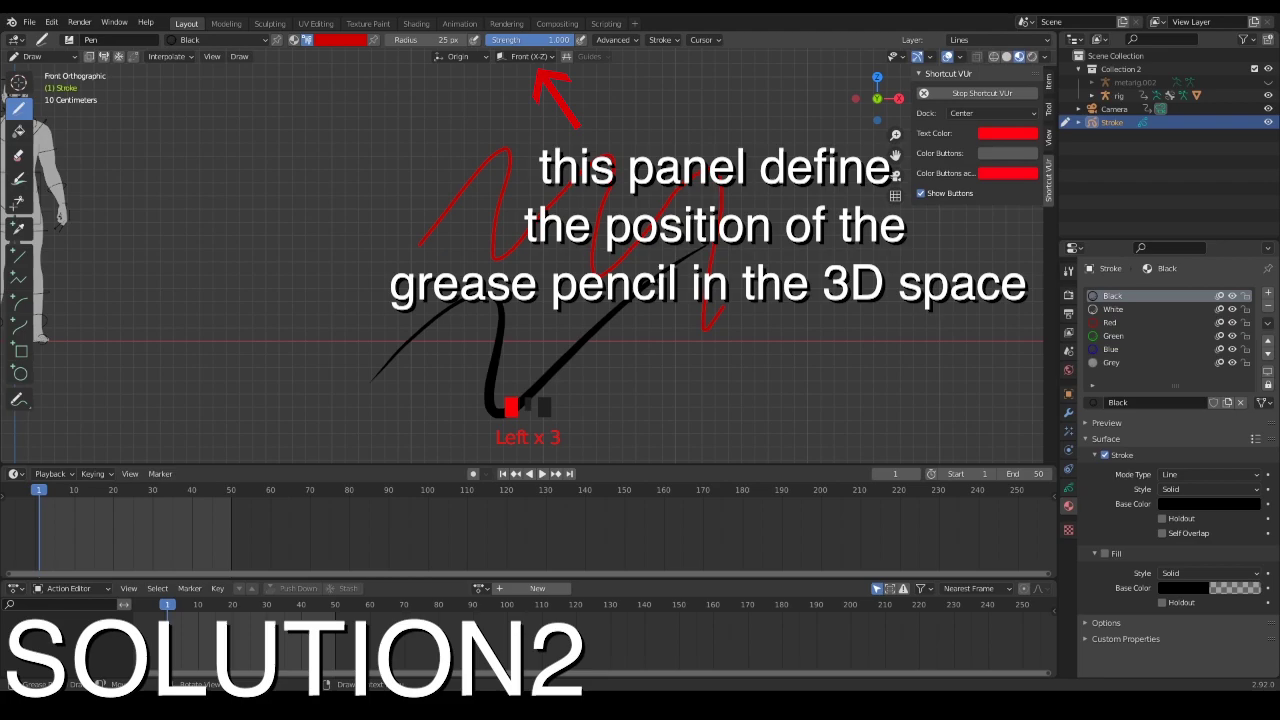
{"action": "middle_click_drag", "start_coordinate": [713, 189], "coordinate": [625, 215]}
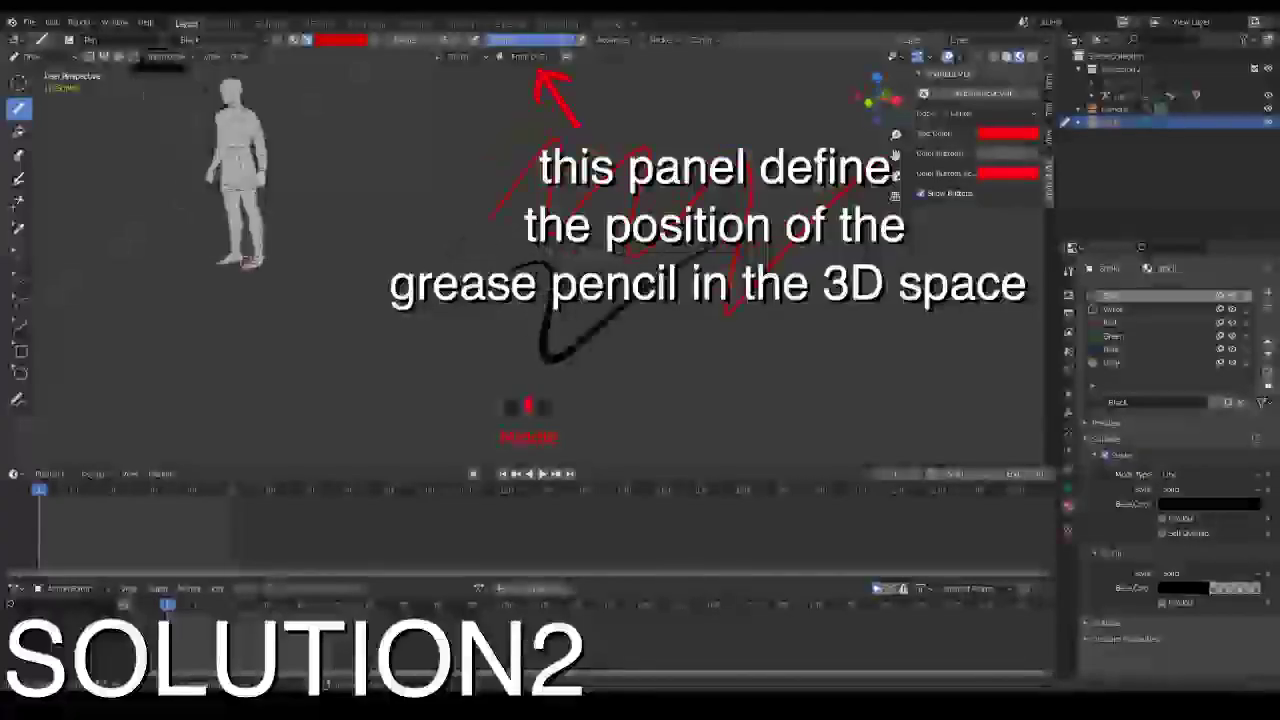
- Set the drawing plane to View and draw red test strokes from several viewing angles
{"action": "left_click", "coordinate": [537, 59]}
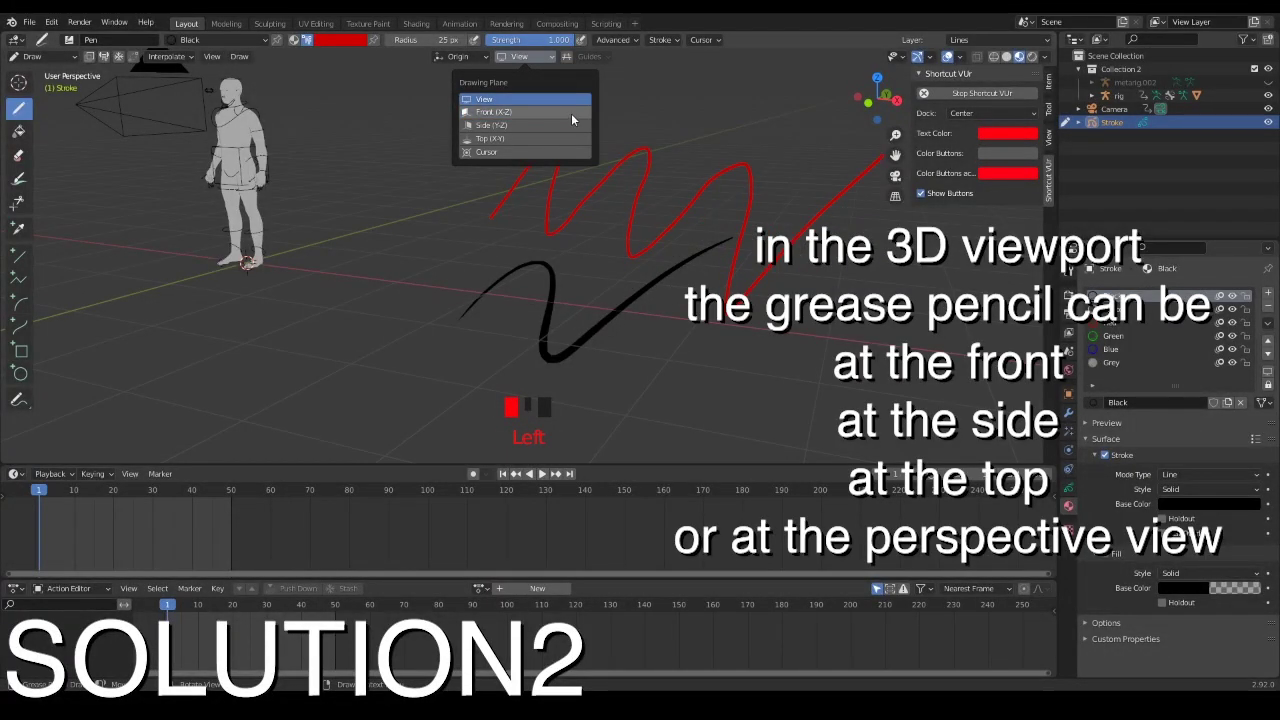
{"action": "left_click", "coordinate": [571, 113]}
{"action": "middle_click_drag", "start_coordinate": [649, 101], "coordinate": [544, 111]}
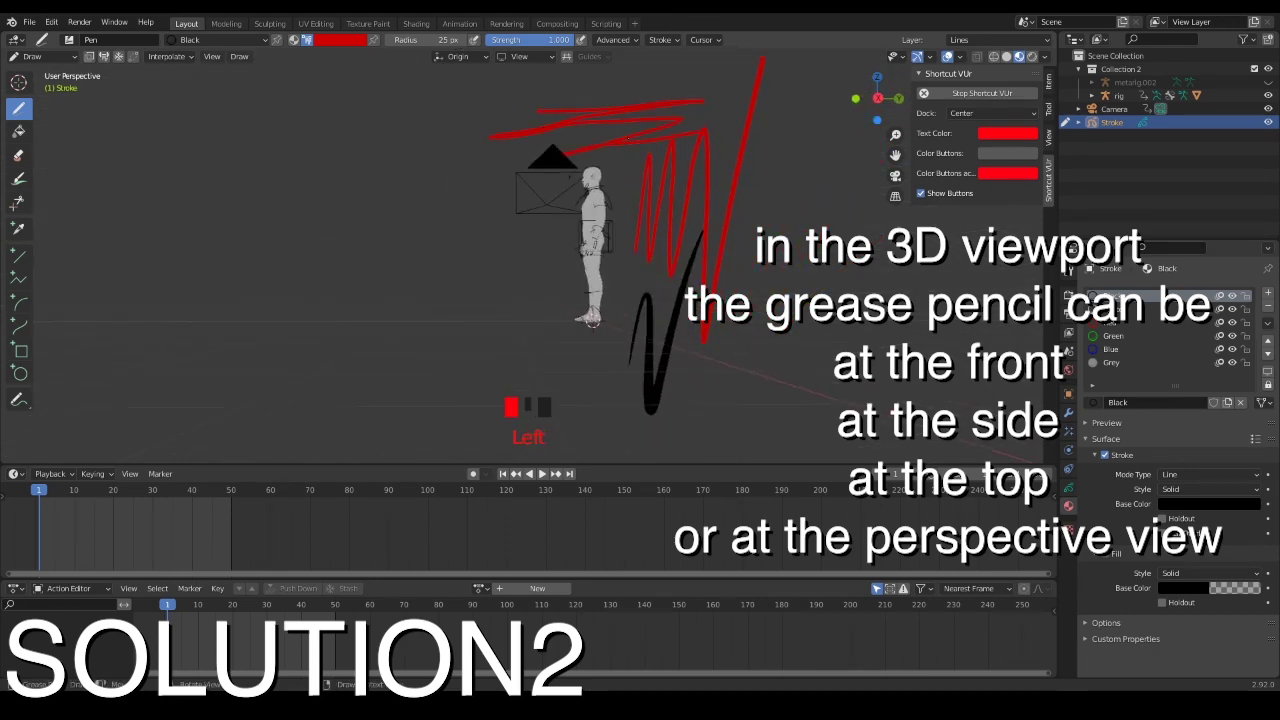
{"action": "middle_click_drag", "start_coordinate": [569, 177], "coordinate": [720, 134]}
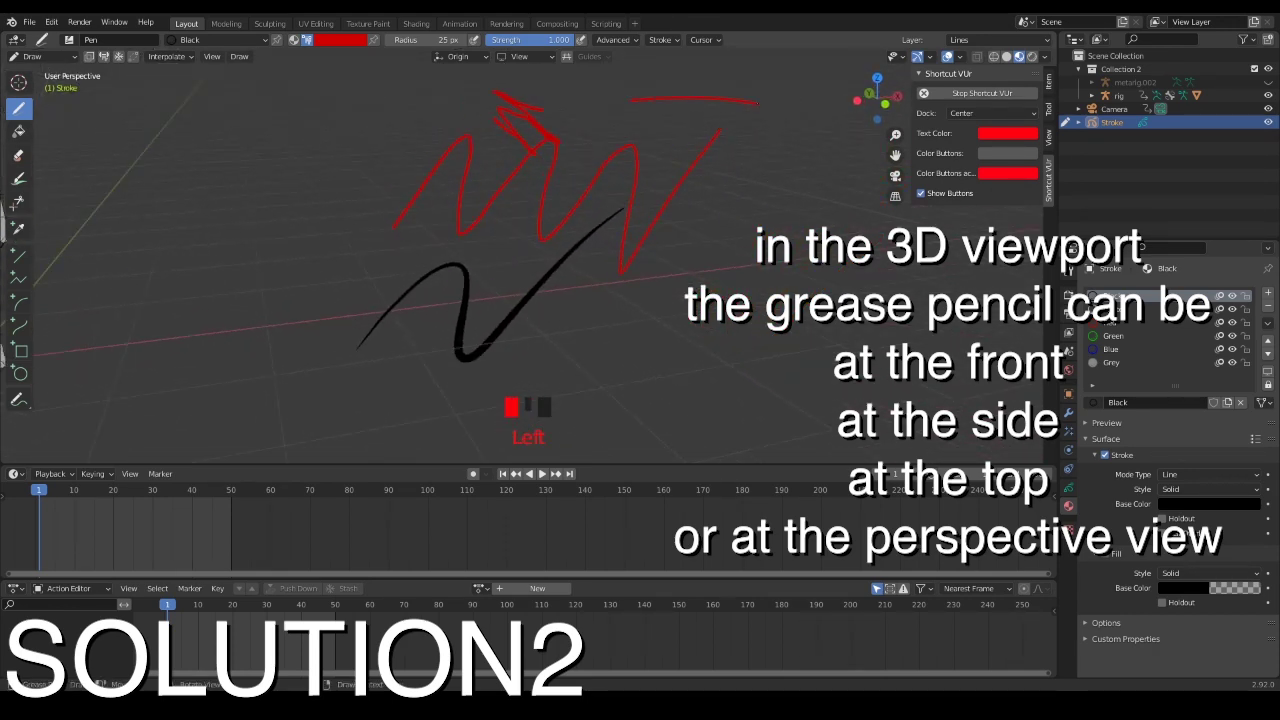
{"action": "middle_click_drag", "start_coordinate": [430, 98], "coordinate": [390, 150]}
{"action": "middle_click_drag", "start_coordinate": [229, 72], "coordinate": [624, 112]}
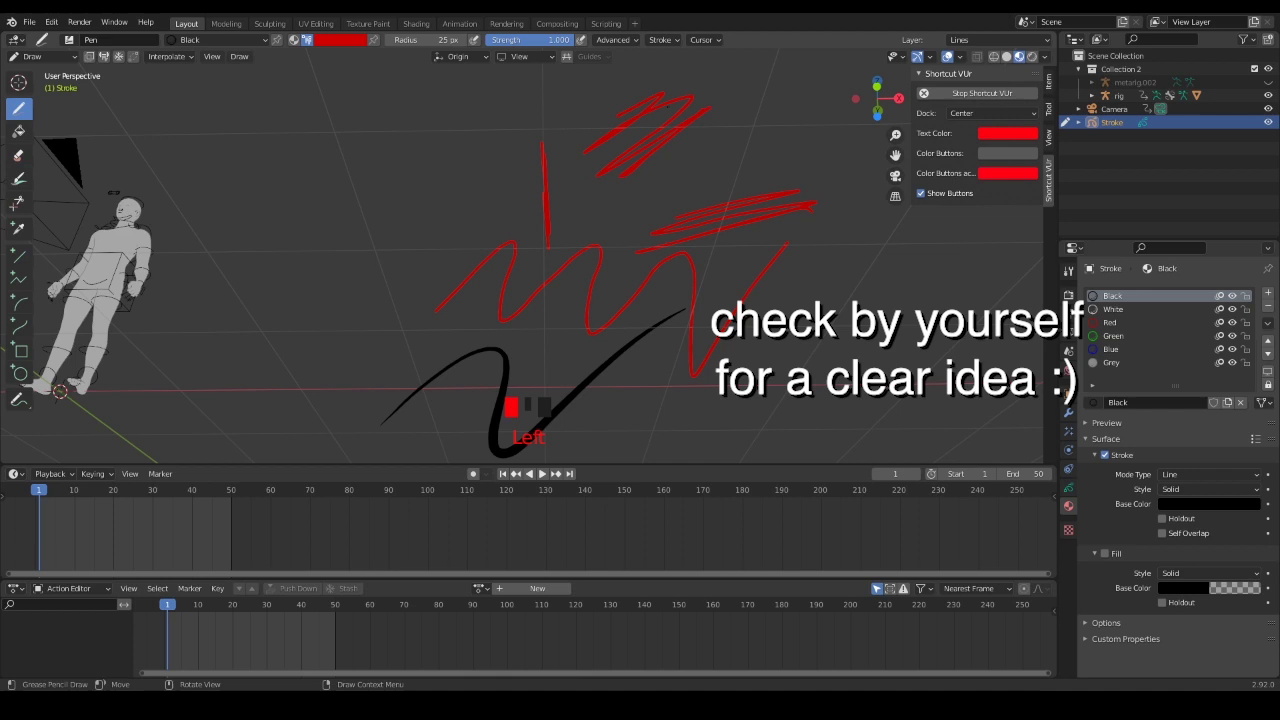
{"action": "left_click", "coordinate": [511, 56]}
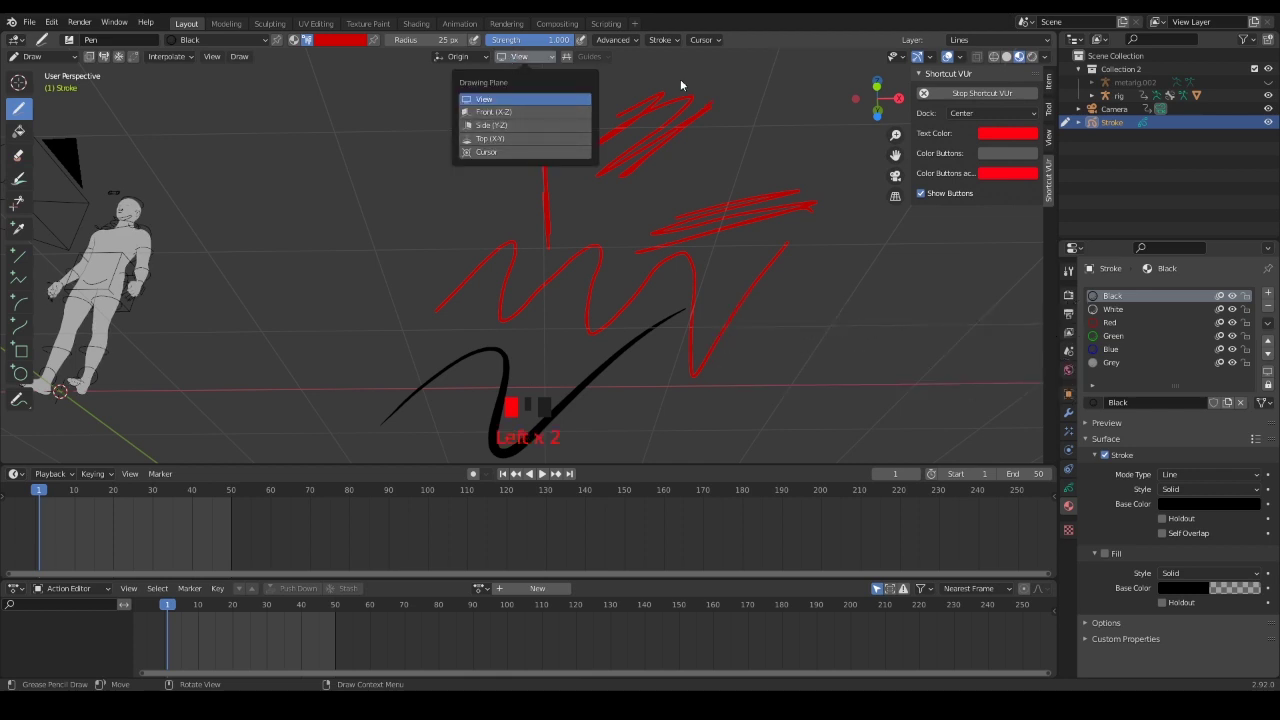
{"action": "middle_click_drag", "start_coordinate": [680, 79], "coordinate": [595, 100]}
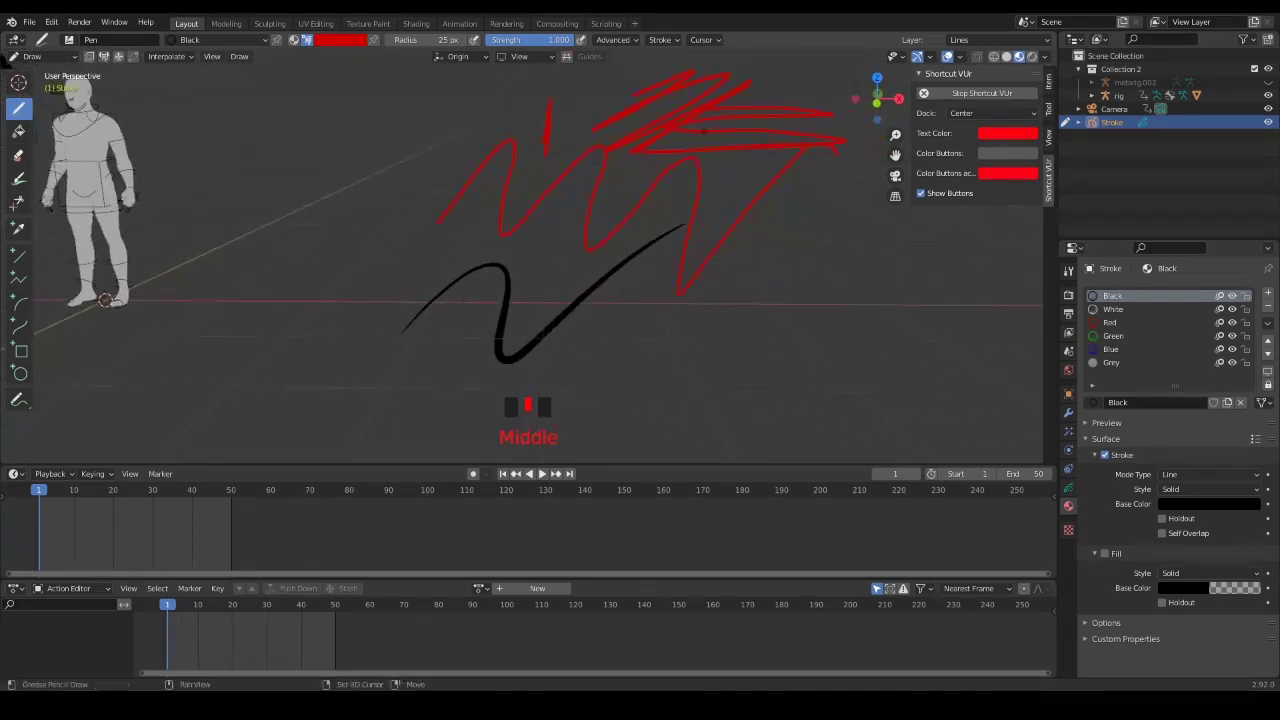
{"action": "mouse_move", "coordinate": [703, 130]}
{"action": "middle_mouse_down"}
{"action": "mouse_move", "coordinate": [666, 143]}
{"action": "mouse_move", "coordinate": [676, 194]}
{"action": "middle_mouse_up"}
- Delete the red test strokes from the Stroke object in Edit Mode, keeping the original black stroke
{"action": "key", "text": "Tab"}
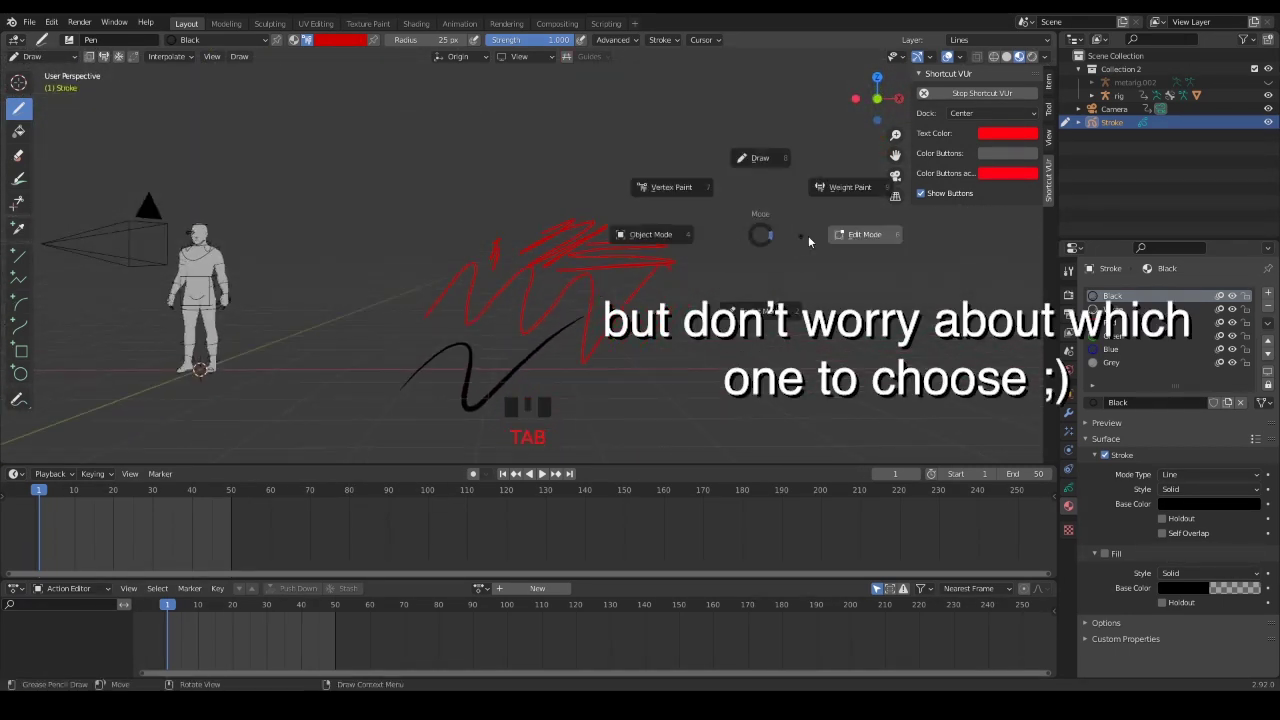
{"action": "left_click", "coordinate": [843, 238]}
{"action": "mouse_move", "coordinate": [698, 197]}
{"action": "left_mouse_down"}
{"action": "mouse_move", "coordinate": [490, 280]}
{"action": "mouse_move", "coordinate": [448, 366]}
{"action": "left_mouse_up"}
{"action": "key", "text": "x"}
{"action": "left_click", "coordinate": [395, 226]}
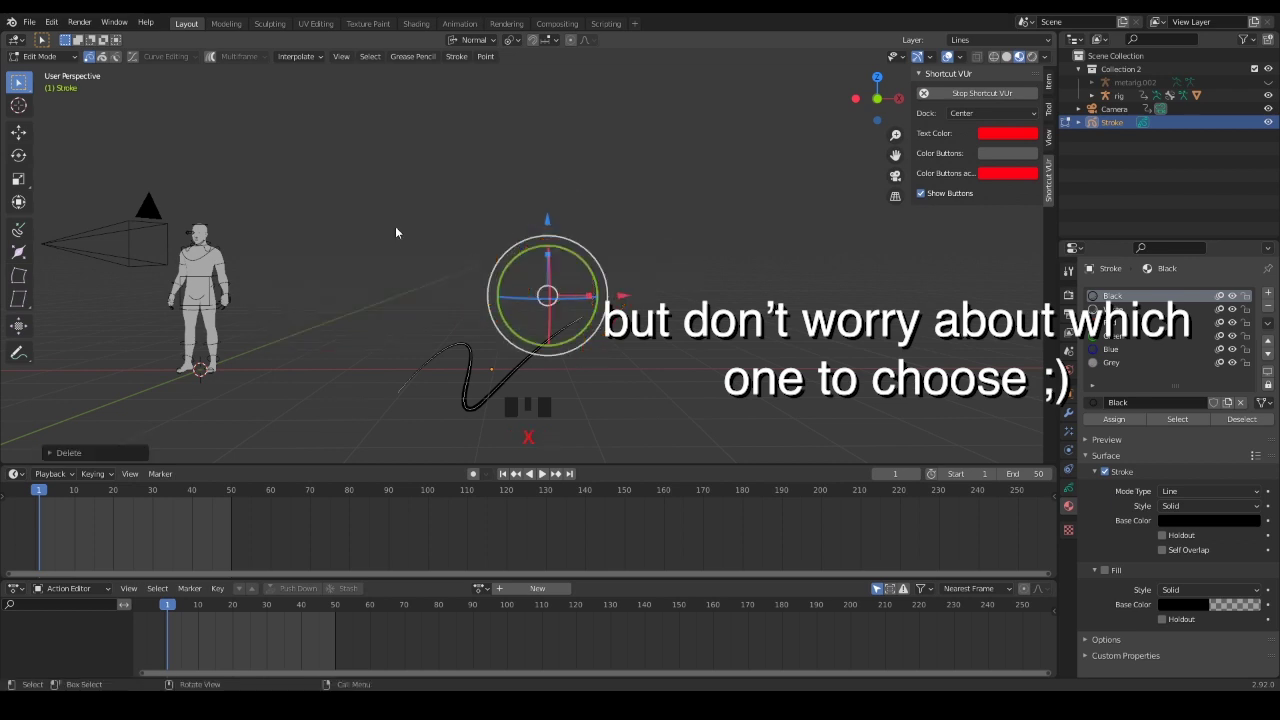
- Show the Grease Pencil canvas grid in the viewport overlays
{"action": "middle_click_drag", "start_coordinate": [610, 196], "coordinate": [632, 238]}
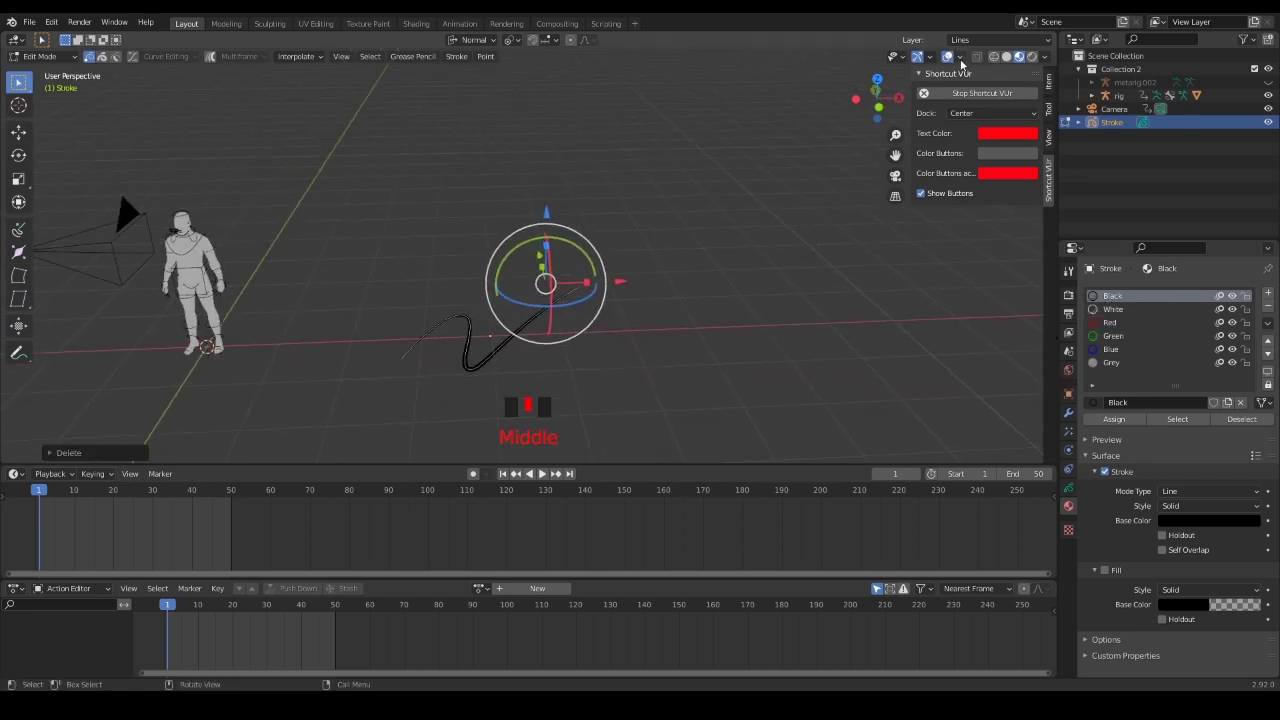
{"action": "left_click", "coordinate": [960, 58]}
{"action": "left_click", "coordinate": [878, 392]}
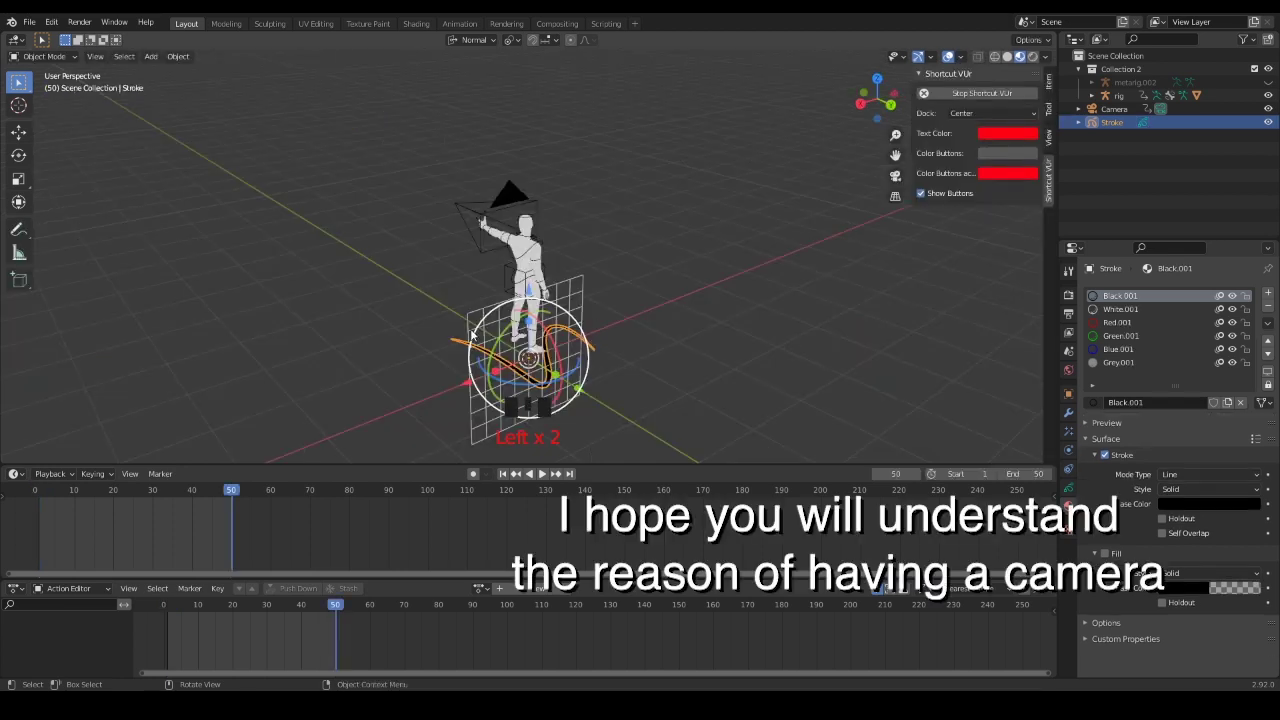
- Hide the 3D character and raise the Stroke object in front of the camera
{"action": "mouse_move", "coordinate": [590, 295]}
{"action": "middle_mouse_down"}
{"action": "mouse_move", "coordinate": [660, 289]}
{"action": "mouse_move", "coordinate": [505, 270]}
{"action": "mouse_move", "coordinate": [548, 295]}
{"action": "mouse_move", "coordinate": [770, 265]}
{"action": "mouse_move", "coordinate": [697, 268]}
{"action": "middle_mouse_up"}
{"action": "left_click", "coordinate": [1268, 95]}
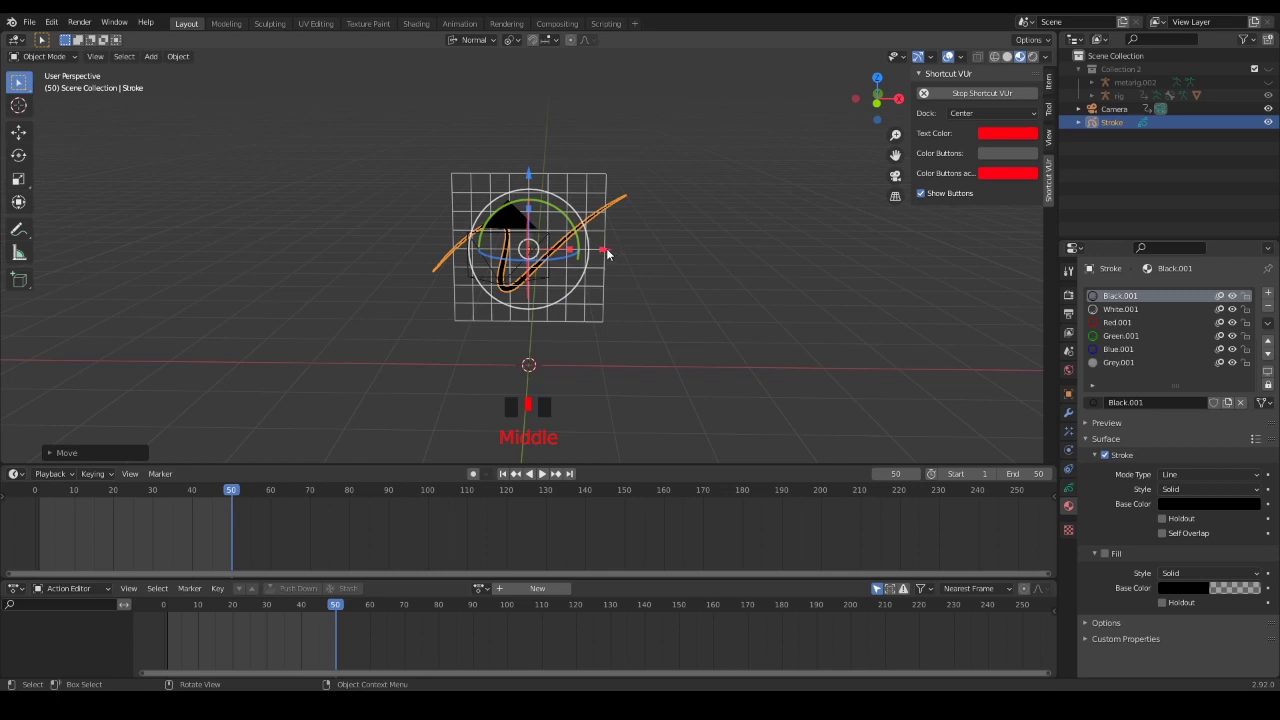
{"action": "mouse_move", "coordinate": [606, 254]}
{"action": "middle_mouse_down"}
{"action": "mouse_move", "coordinate": [226, 277]}
{"action": "mouse_move", "coordinate": [271, 374]}
{"action": "mouse_move", "coordinate": [379, 266]}
{"action": "mouse_move", "coordinate": [303, 257]}
{"action": "mouse_move", "coordinate": [237, 320]}
{"action": "mouse_move", "coordinate": [271, 380]}
{"action": "mouse_move", "coordinate": [440, 359]}
{"action": "mouse_move", "coordinate": [473, 220]}
{"action": "middle_mouse_up"}
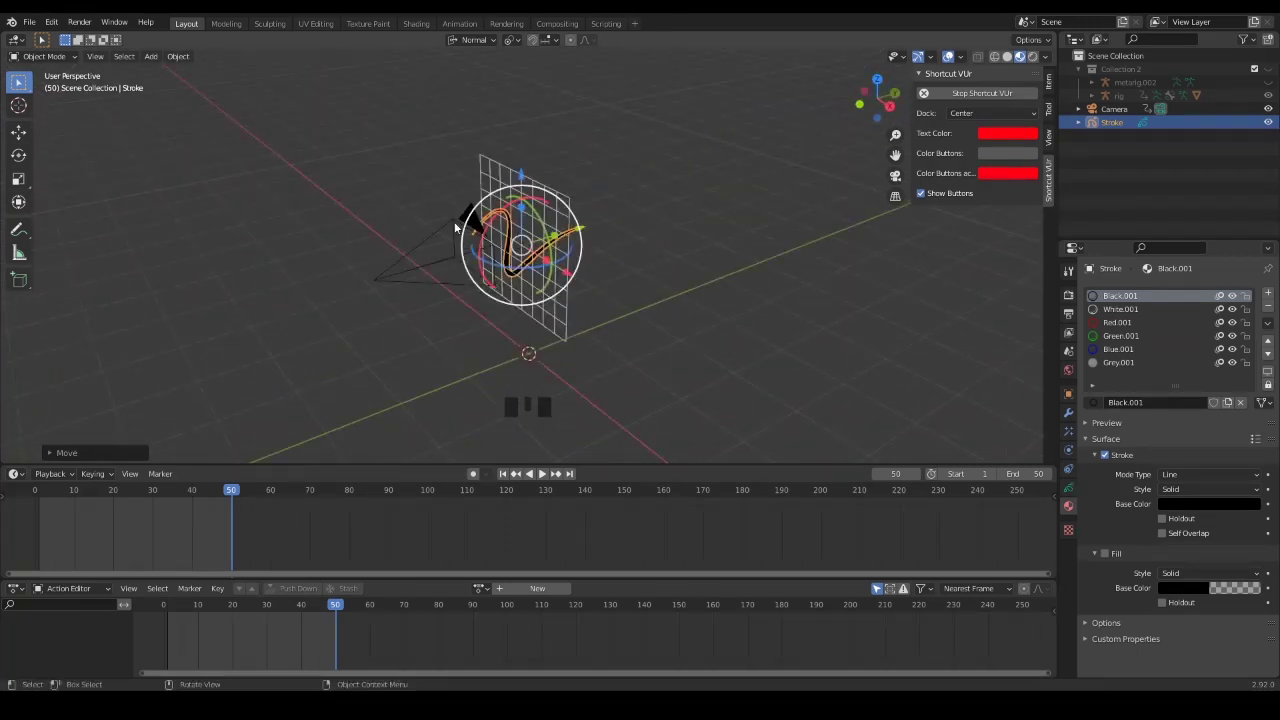
- Parent the Stroke object to the camera with the Object option
{"action": "left_click", "coordinate": [463, 215], "text": "shift"}
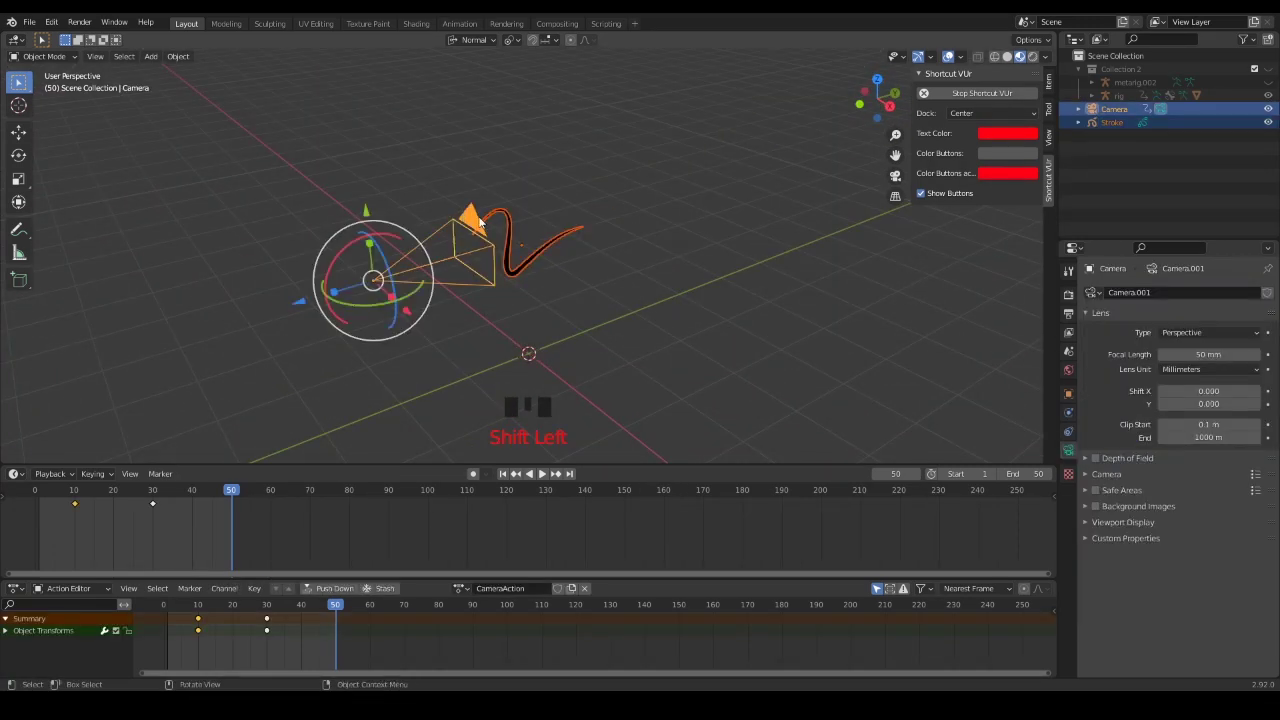
{"action": "key", "text": "ctrl+p"}
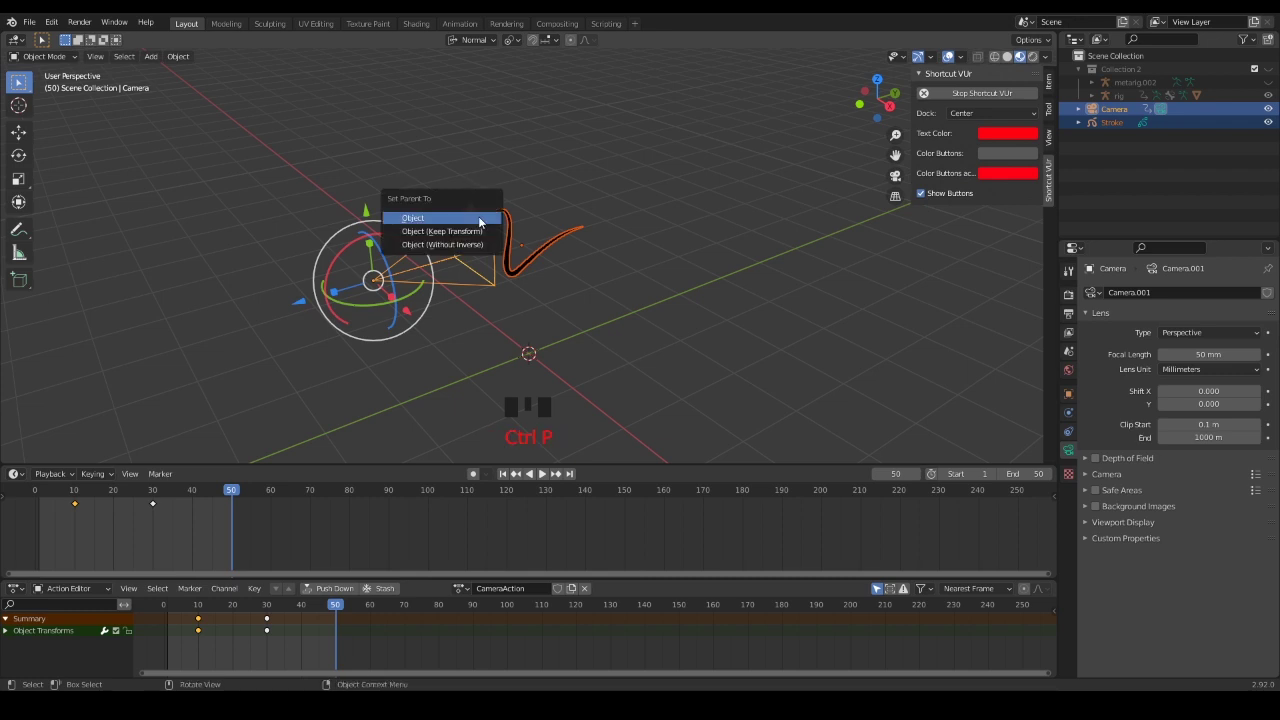
{"action": "left_click", "coordinate": [631, 297]}
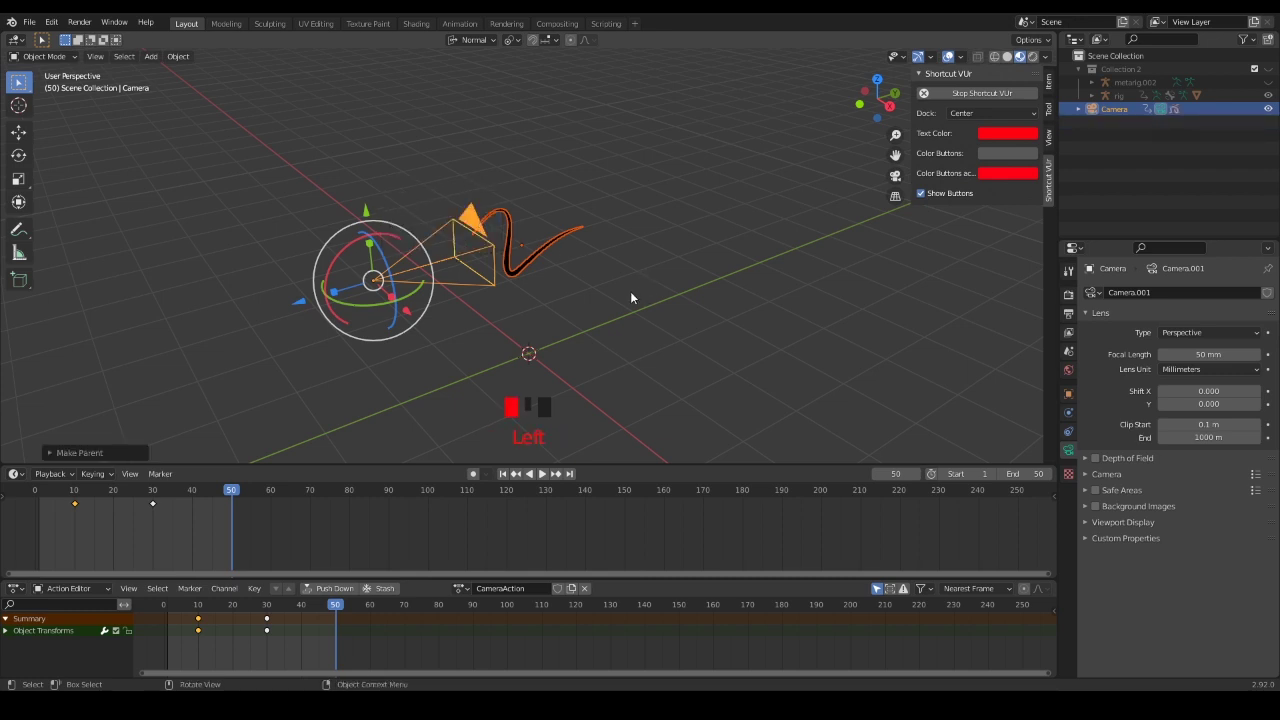
- Move the Stroke object along its Y axis, farther away from the camera
{"action": "middle_click_drag", "start_coordinate": [631, 297], "coordinate": [600, 340]}
{"action": "left_click", "coordinate": [518, 235]}
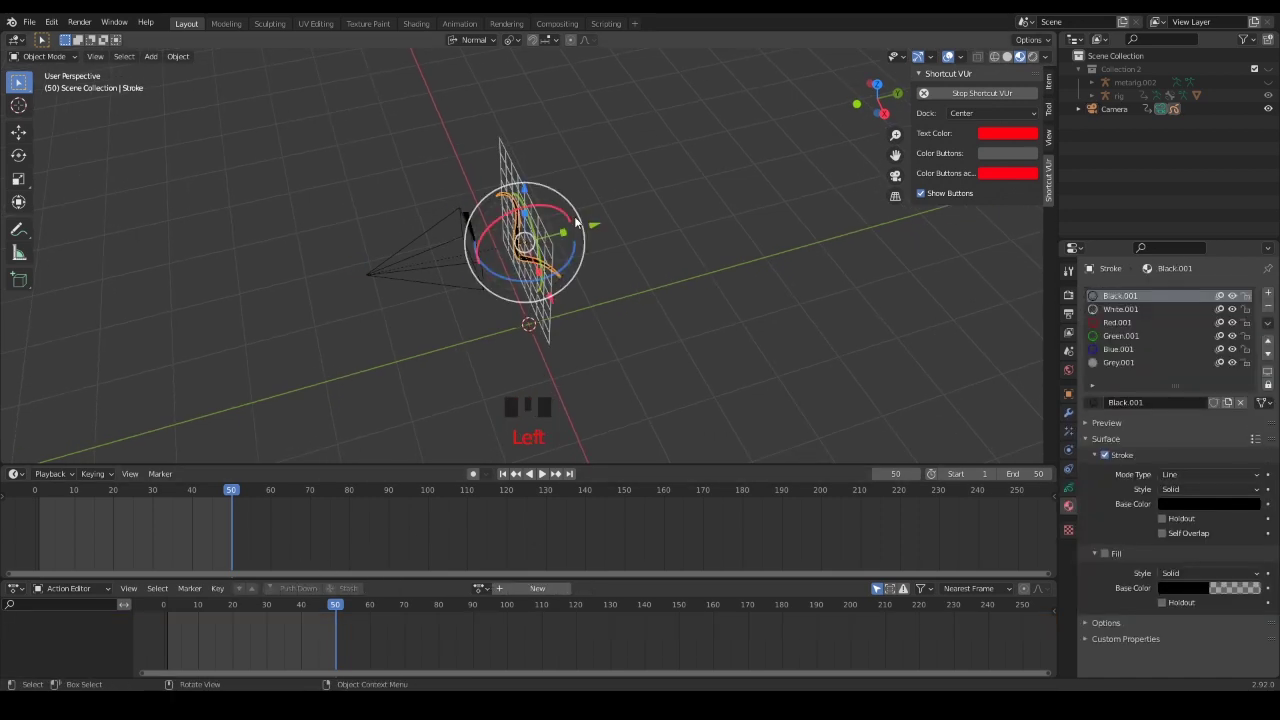
{"action": "left_click_drag", "start_coordinate": [595, 225], "coordinate": [803, 173]}
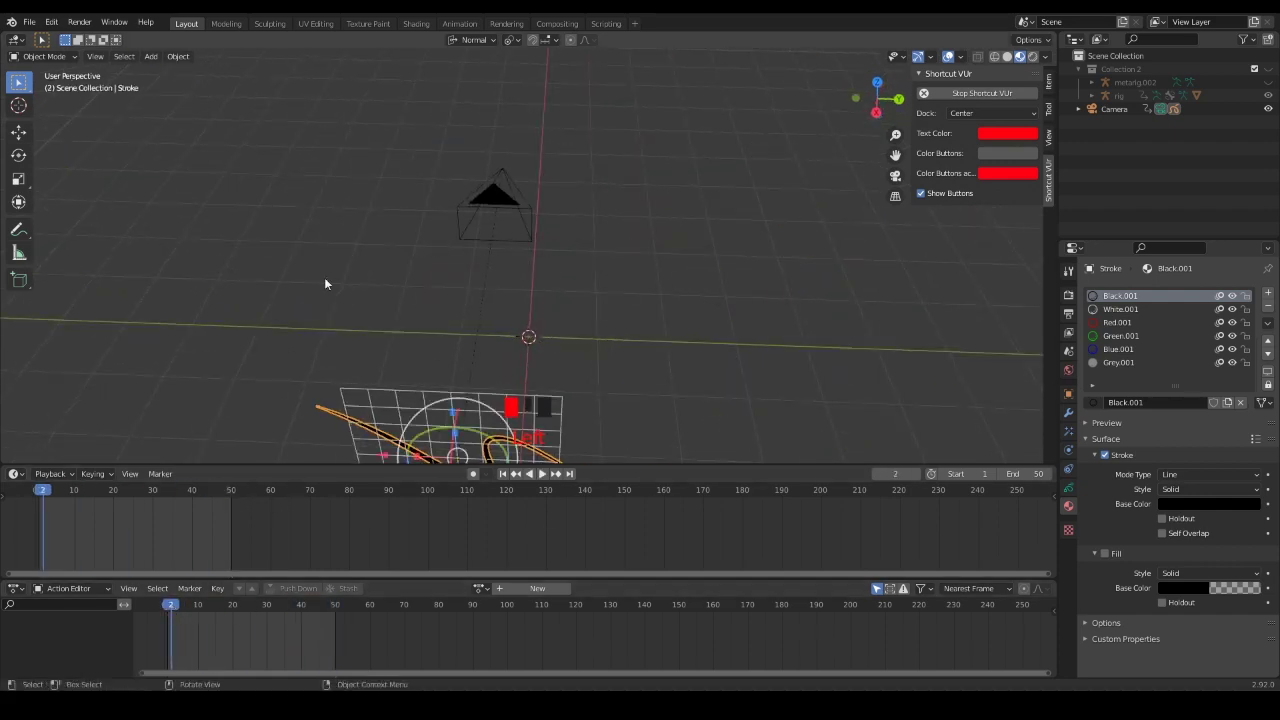
- Play the animation from the first frame to check how the Stroke object follows the camera around the character
{"action": "middle_click_drag", "start_coordinate": [800, 262], "coordinate": [700, 300]}
{"action": "left_click", "coordinate": [503, 474]}
{"action": "left_click", "coordinate": [542, 474]}
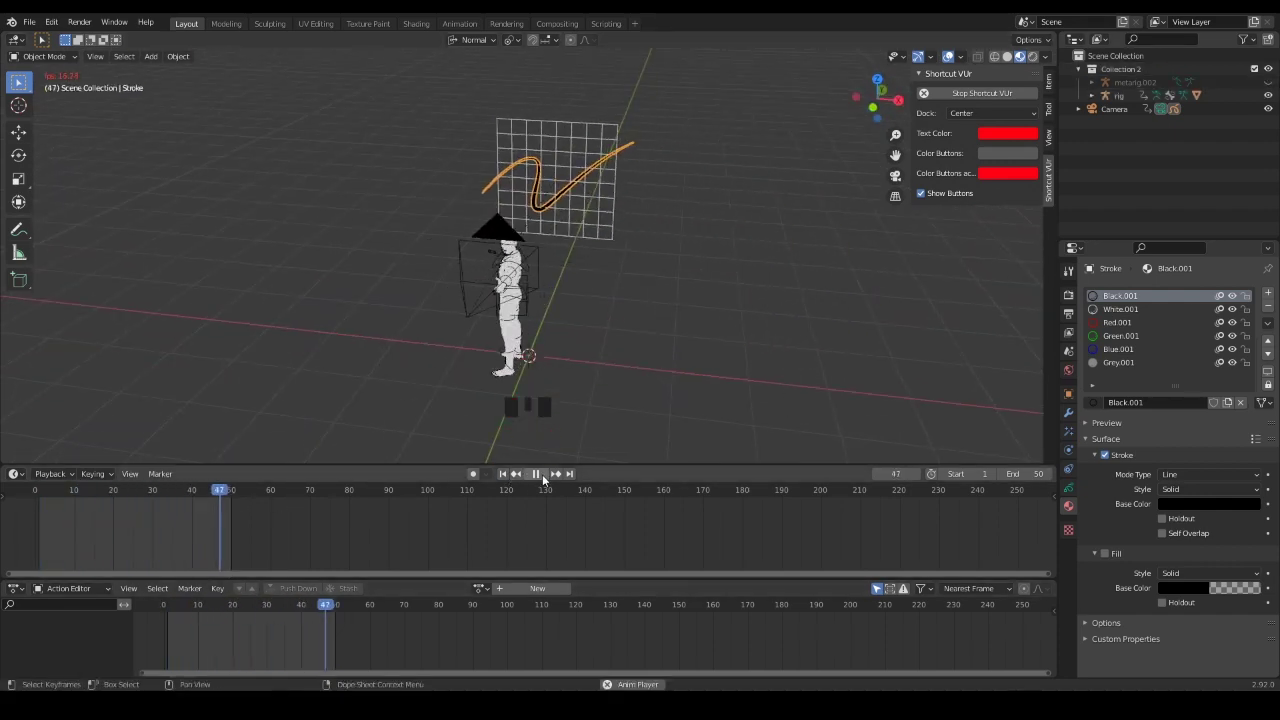
{"action": "middle_click_drag", "start_coordinate": [840, 250], "coordinate": [800, 232]}
{"action": "left_click", "coordinate": [536, 474]}
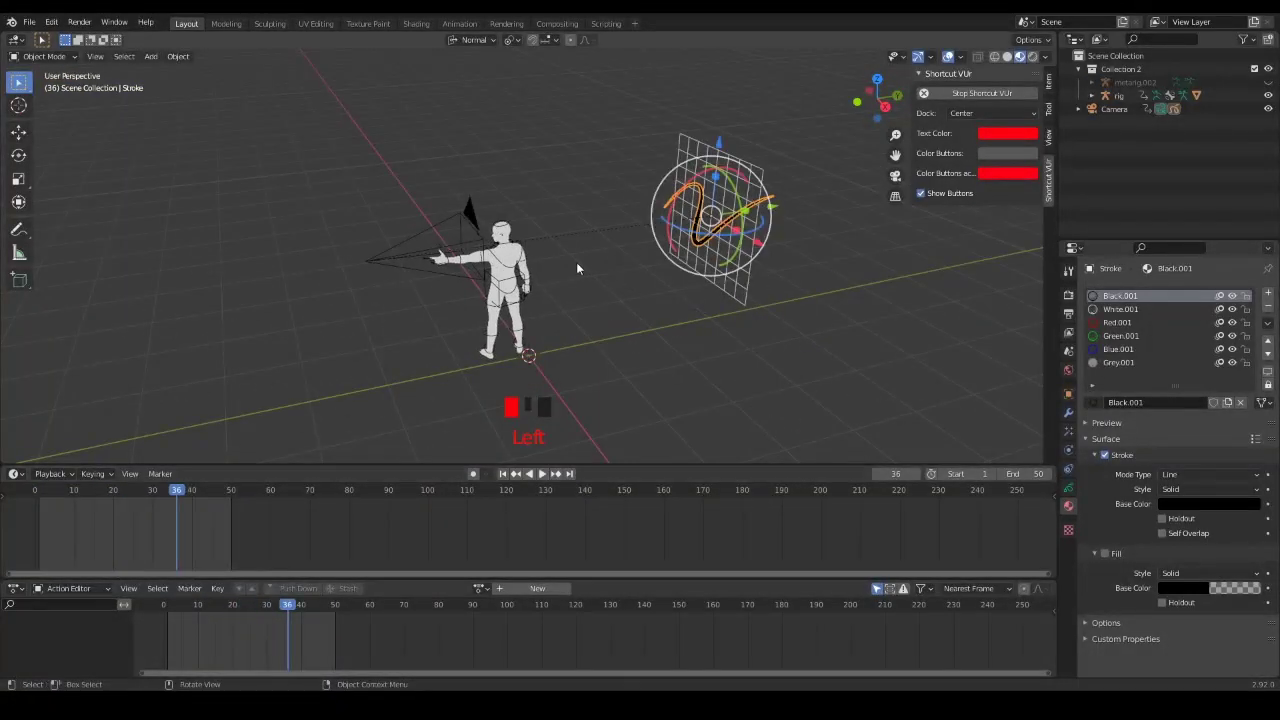
- Switch the Stroke object to Draw mode in camera view and hide the canvas grid
{"action": "middle_click_drag", "start_coordinate": [577, 263], "coordinate": [649, 243]}
{"action": "key", "text": "ctrl+Tab"}
{"action": "key", "text": "KP_0"}
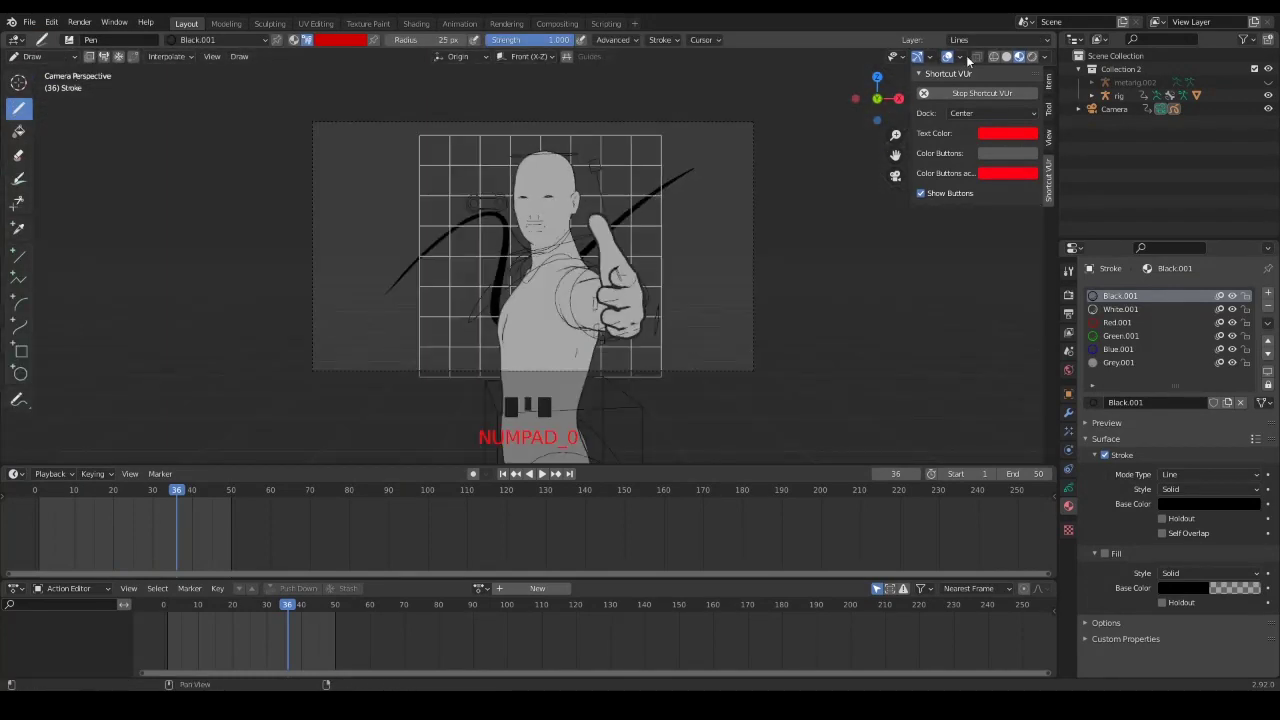
{"action": "left_click", "coordinate": [960, 57]}
{"action": "left_click", "coordinate": [881, 405]}
{"action": "scroll", "coordinate": [642, 173], "scroll_direction": "up", "scroll_amount": 1}
{"action": "middle_click_drag", "start_coordinate": [642, 173], "coordinate": [651, 176], "text": "shift"}
- Enable In Front in the Stroke object's viewport display settings
{"action": "left_click", "coordinate": [1068, 393]}
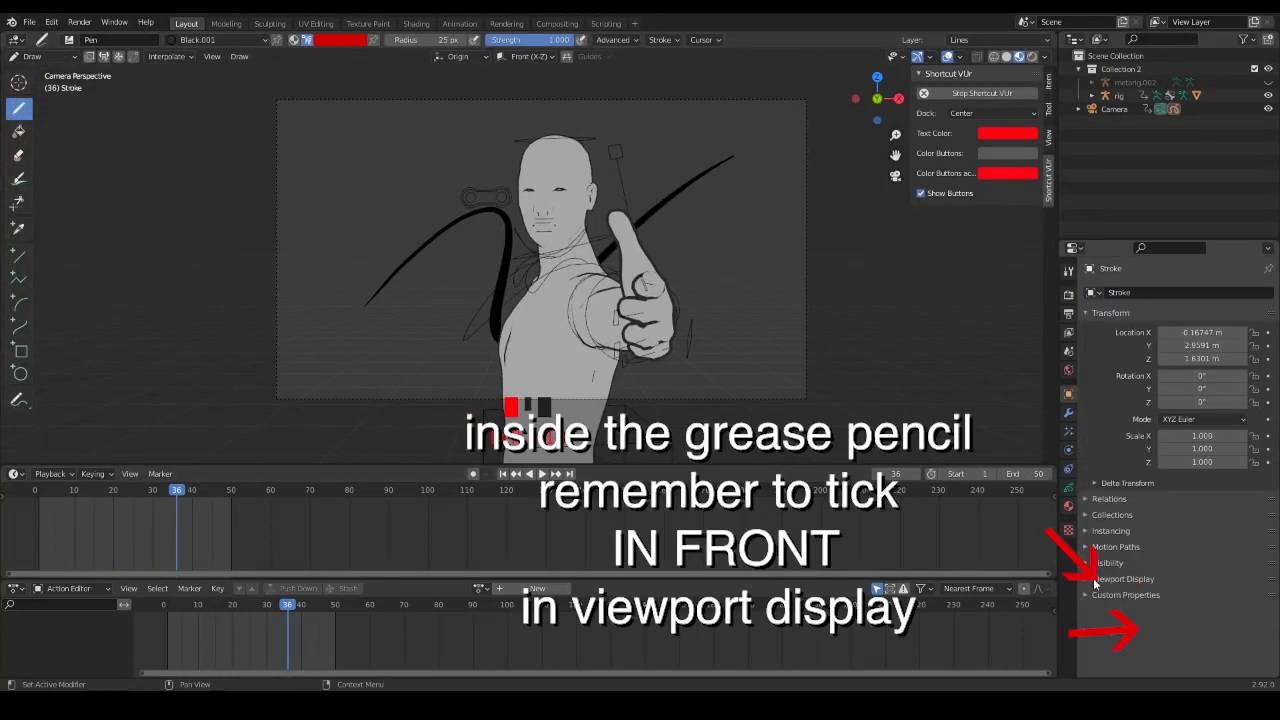
{"action": "left_click", "coordinate": [1095, 580]}
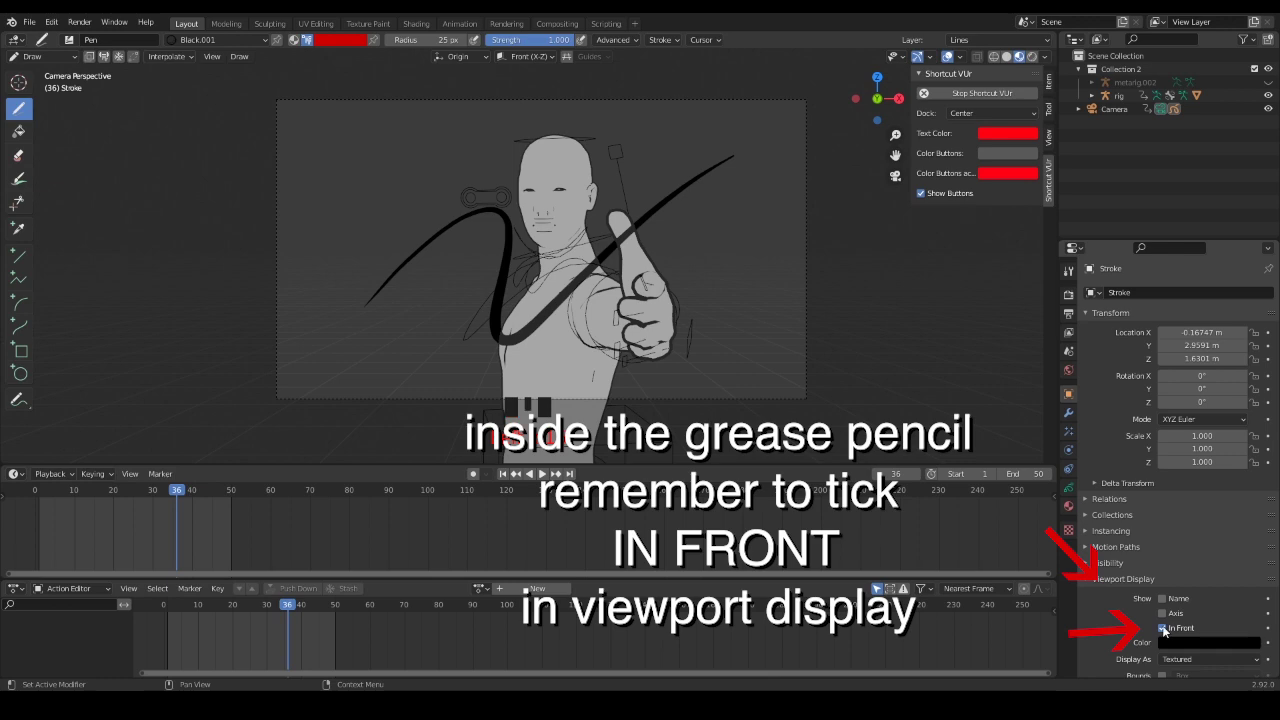
{"action": "left_click", "coordinate": [1165, 626]}
{"action": "scroll", "coordinate": [545, 256], "scroll_direction": "up", "scroll_amount": 2}
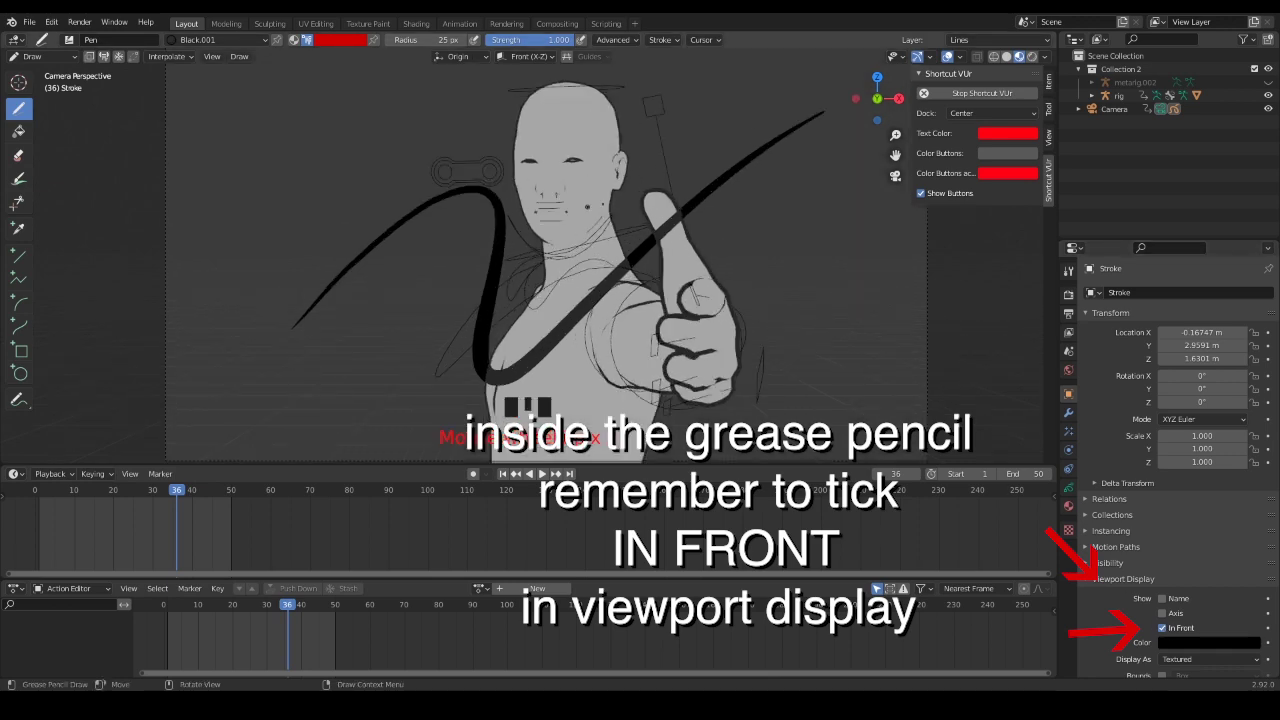
- Trace the character's side-view face, jaw, ear, skull, hairline and neck in red on frame 1 with a 10 px brush radius
{"action": "key", "text": "grave"}
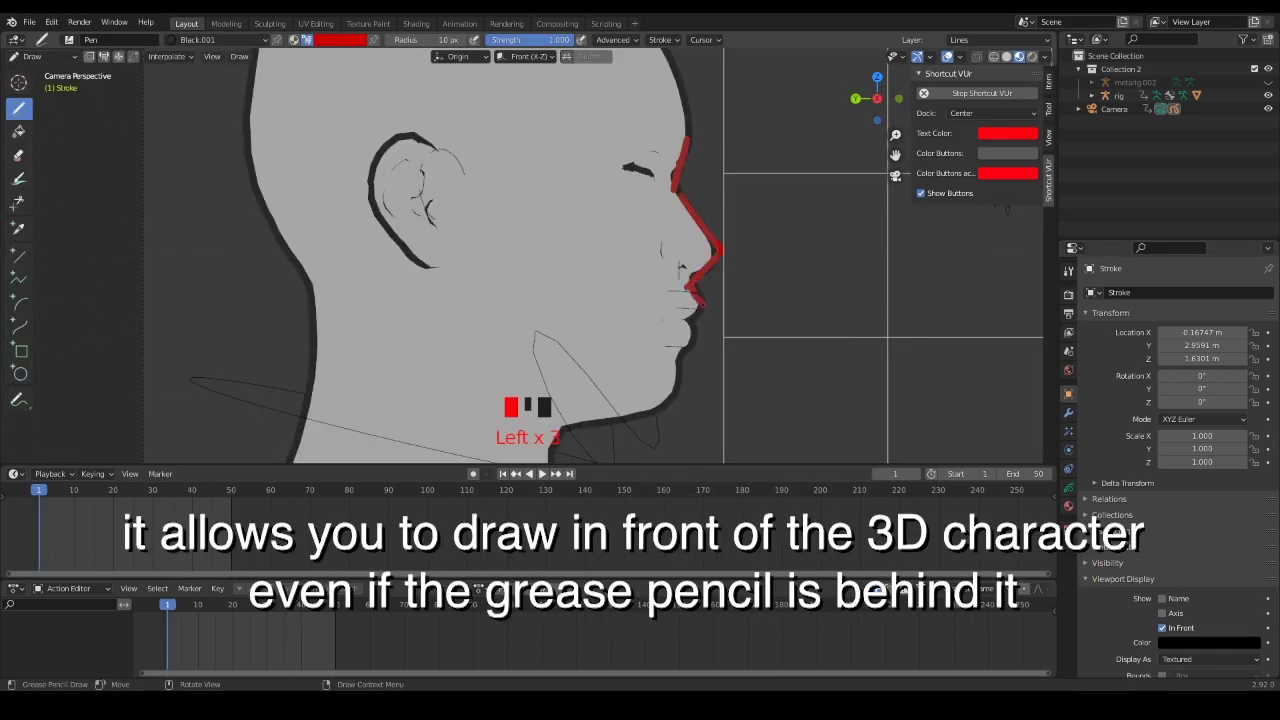
{"action": "middle_click_drag", "start_coordinate": [528, 256], "coordinate": [546, 196], "text": "shift"}
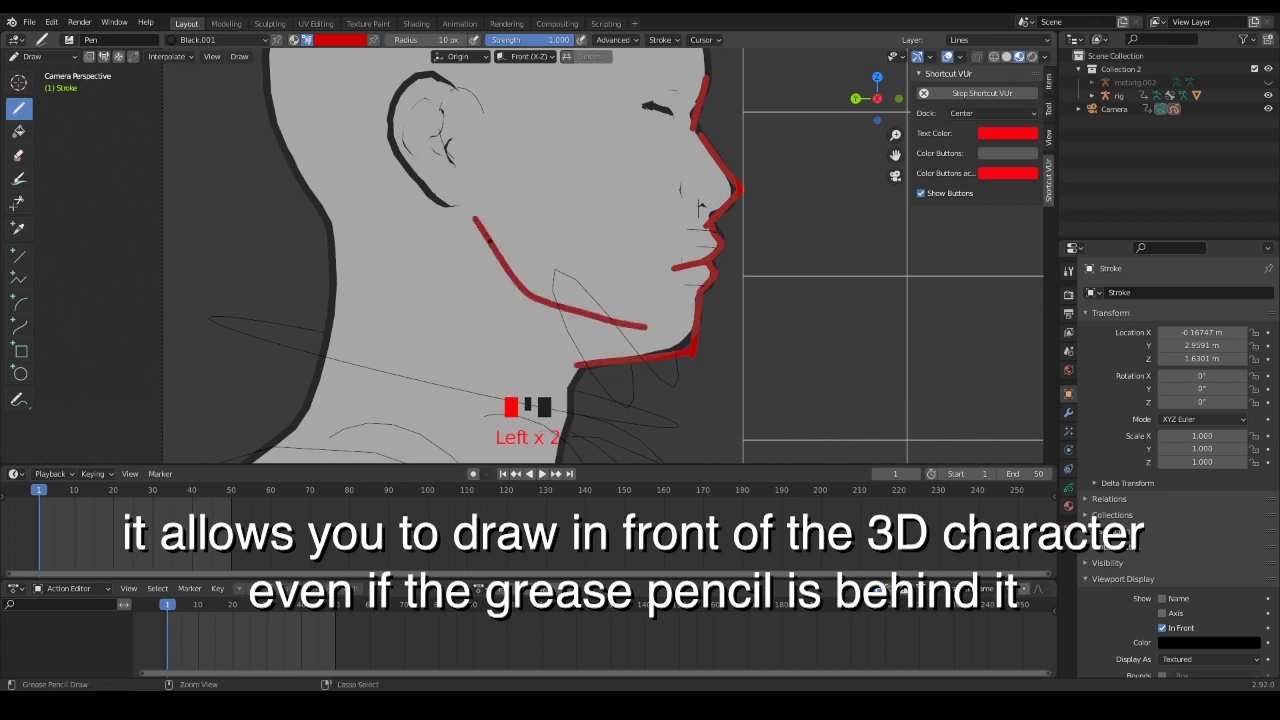
{"action": "middle_click_drag", "start_coordinate": [701, 205], "coordinate": [698, 310], "text": "shift"}
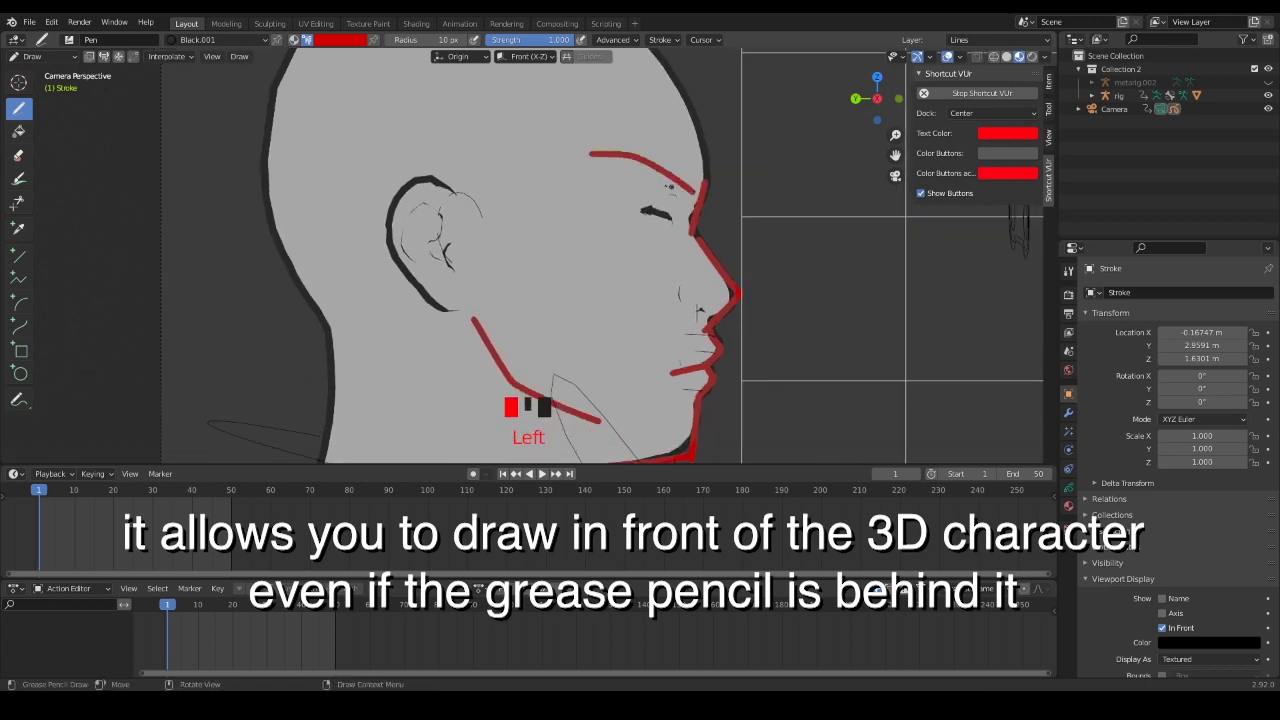
{"action": "left_click_drag", "start_coordinate": [579, 253], "coordinate": [572, 322]}
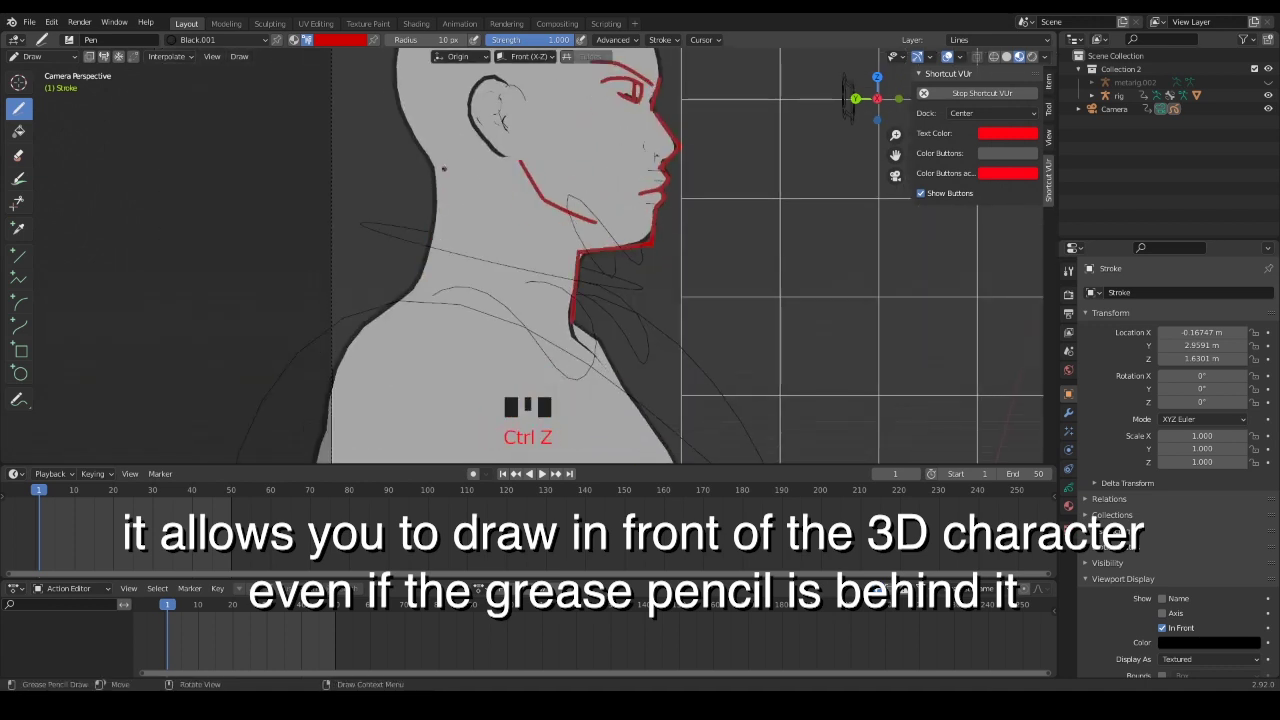
{"action": "left_click_drag", "start_coordinate": [501, 169], "coordinate": [554, 217]}
{"action": "key", "text": "KP_0"}
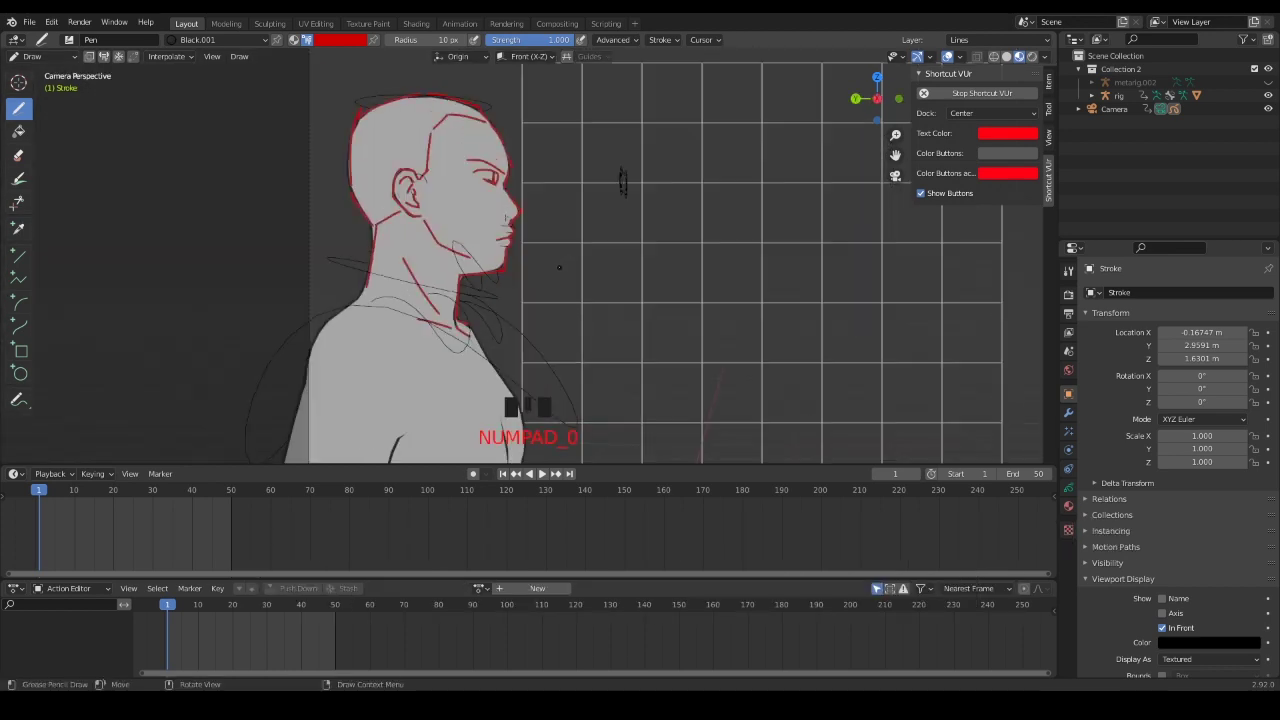
- Trace the front-facing head's outline, facial features, ear, hairline and neck in red on frame 40, and leave the camera view
{"action": "left_click_drag", "start_coordinate": [170, 606], "coordinate": [281, 608]}
{"action": "middle_click_drag", "start_coordinate": [700, 230], "coordinate": [400, 258], "text": "shift"}
{"action": "mouse_move", "coordinate": [400, 258]}
{"action": "middle_mouse_down", "text": "ctrl"}
{"action": "mouse_move", "coordinate": [400, 190]}
{"action": "mouse_move", "coordinate": [446, 218]}
{"action": "middle_mouse_up", "text": "ctrl"}
{"action": "left_click_drag", "start_coordinate": [402, 156], "coordinate": [398, 224]}
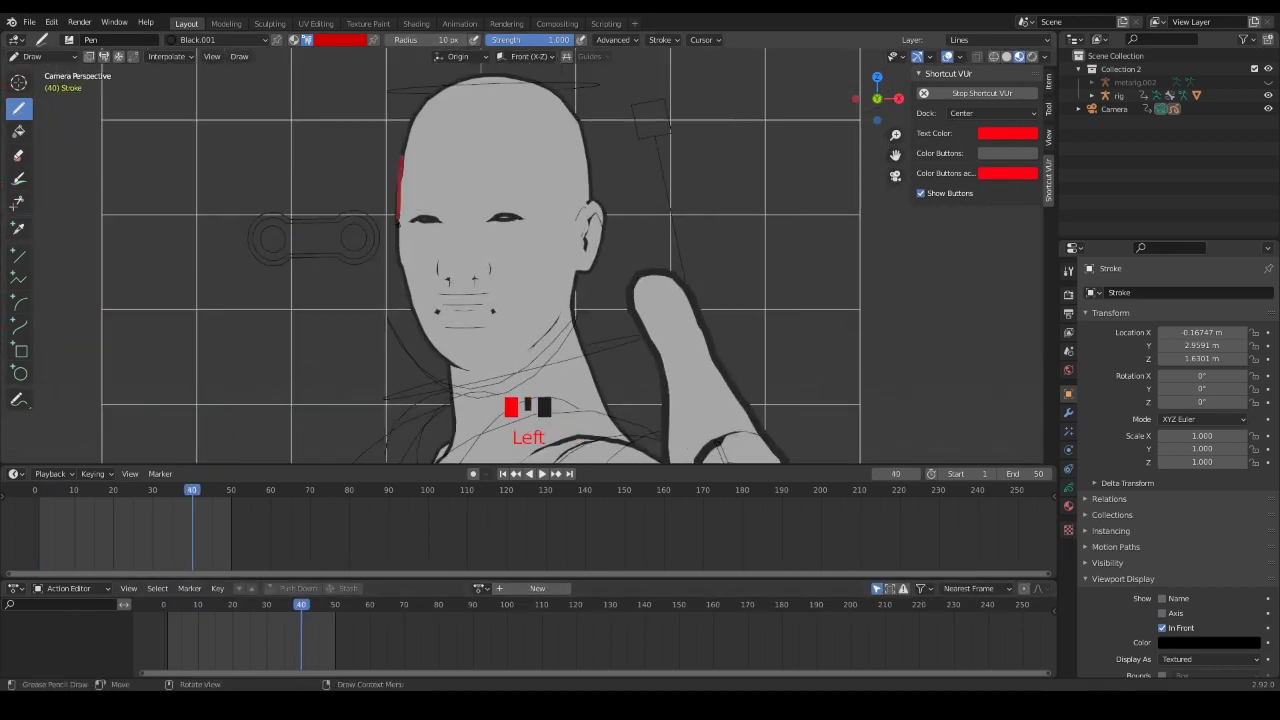
{"action": "middle_click_drag", "start_coordinate": [511, 367], "coordinate": [529, 271], "text": "shift"}
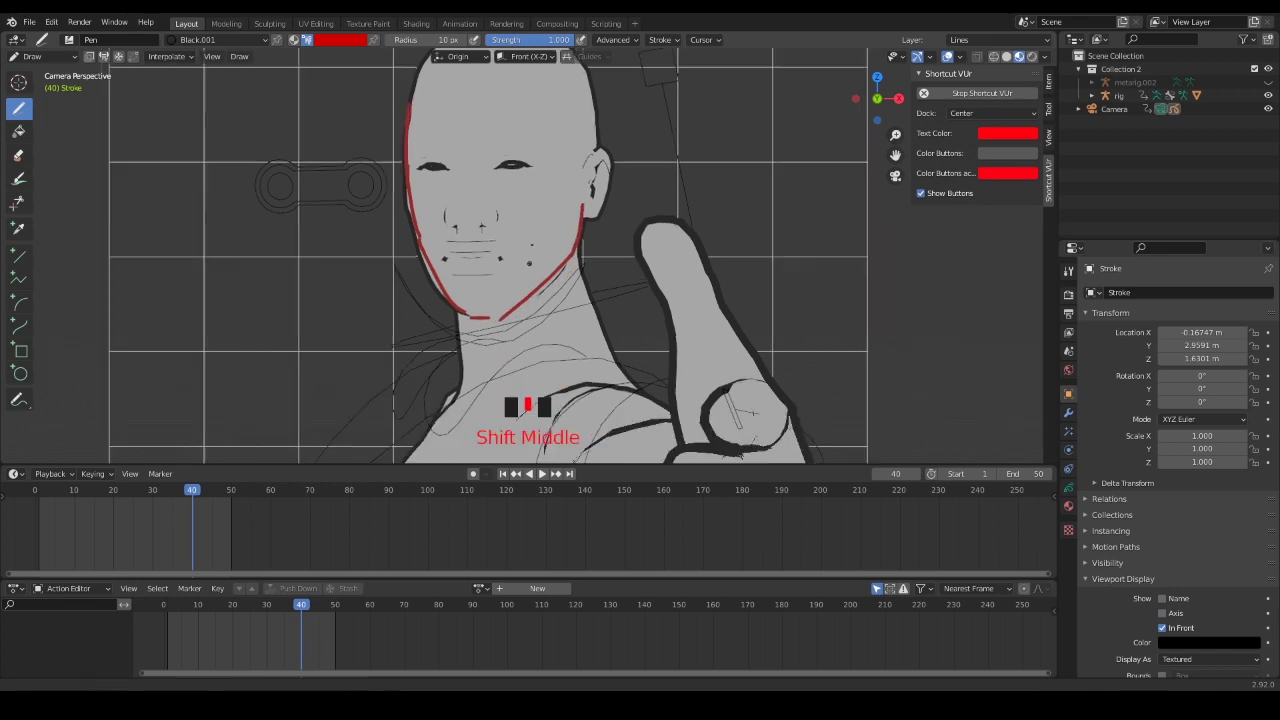
{"action": "left_click_drag", "start_coordinate": [592, 160], "coordinate": [502, 340]}
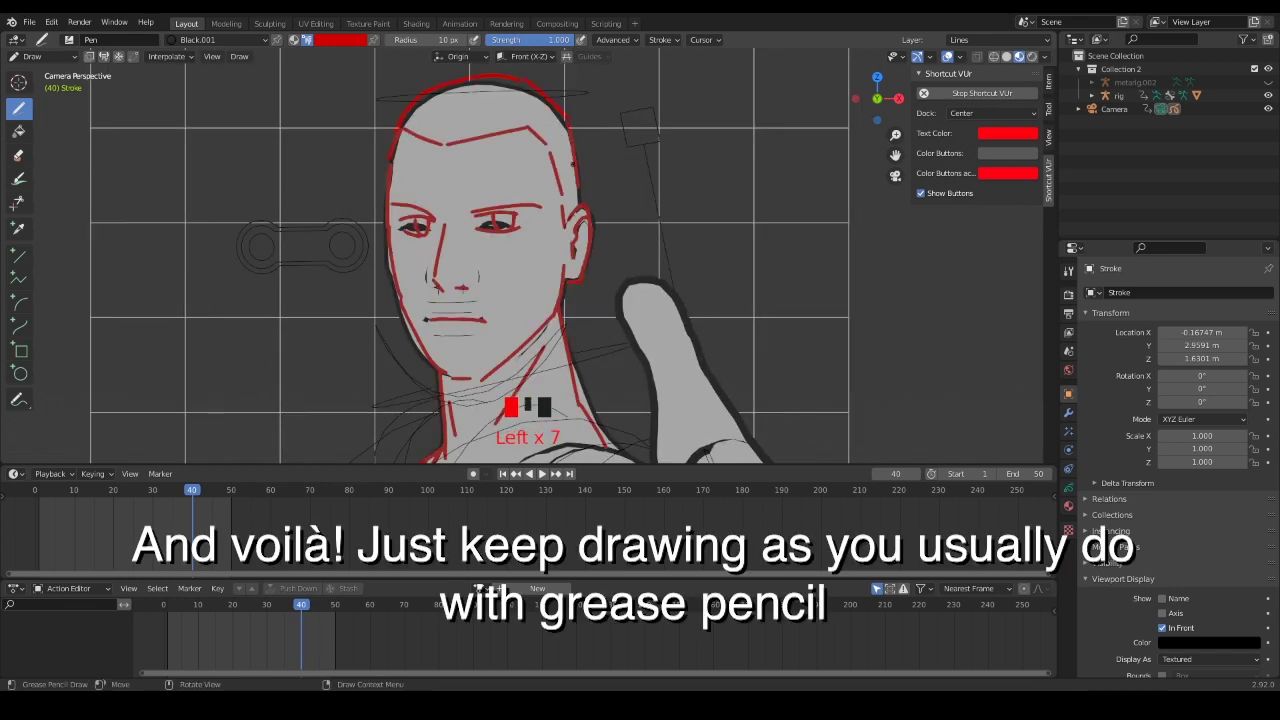
{"action": "middle_click_drag", "start_coordinate": [520, 300], "coordinate": [520, 350], "text": "ctrl"}
{"action": "key", "text": "KP_0"}
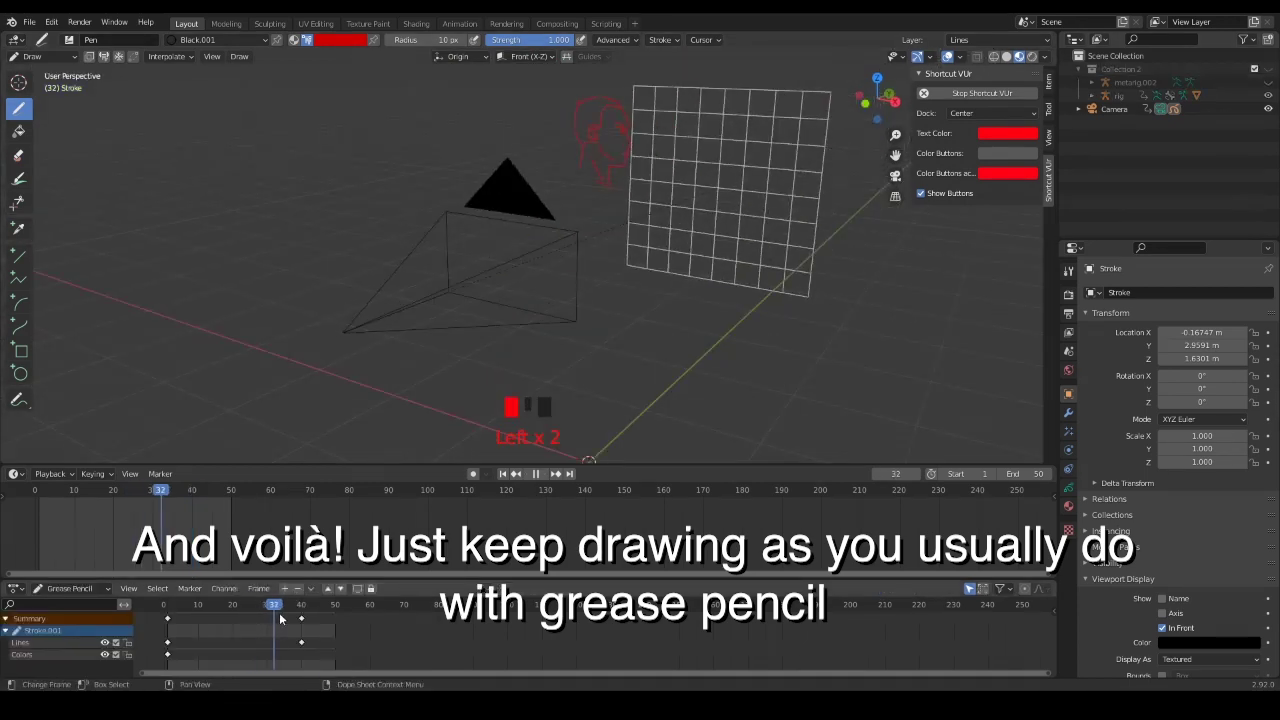
- Examine the red head drawings' placement relative to the camera and character from outside the camera view, at different frames
{"action": "scroll", "coordinate": [520, 300], "scroll_direction": "down", "scroll_amount": 3}
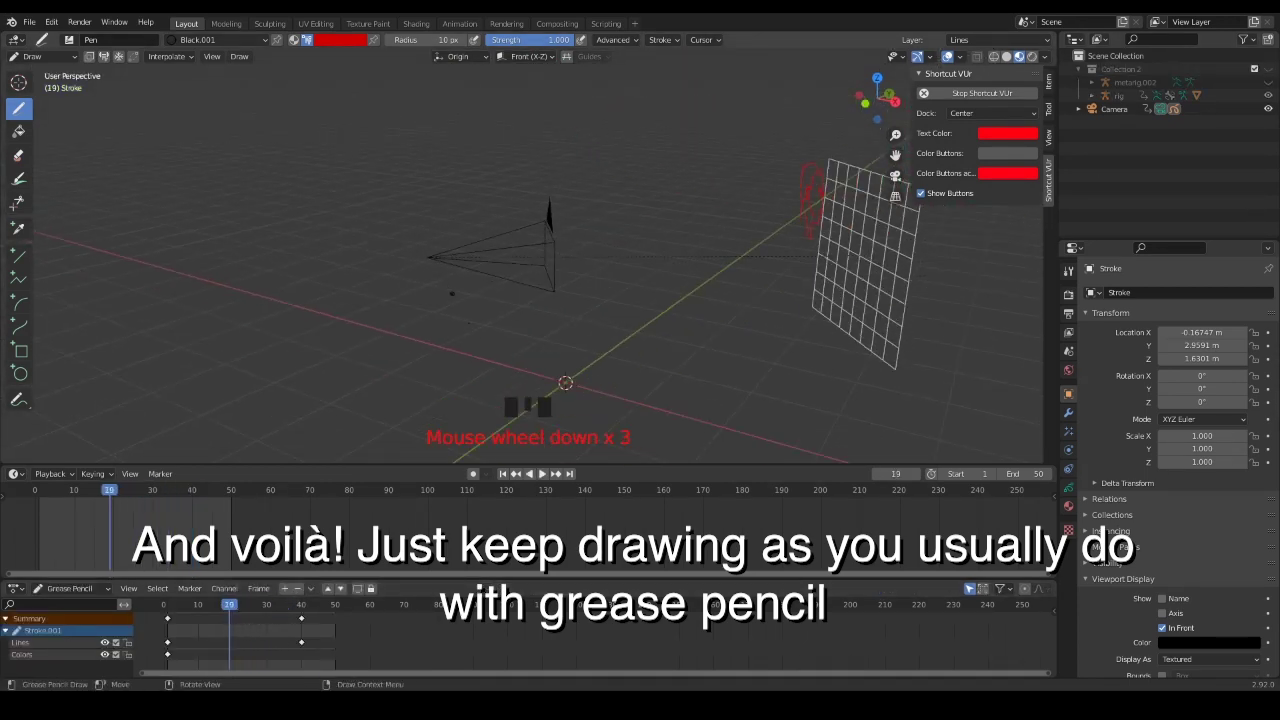
{"action": "left_click_drag", "start_coordinate": [252, 614], "coordinate": [275, 614]}
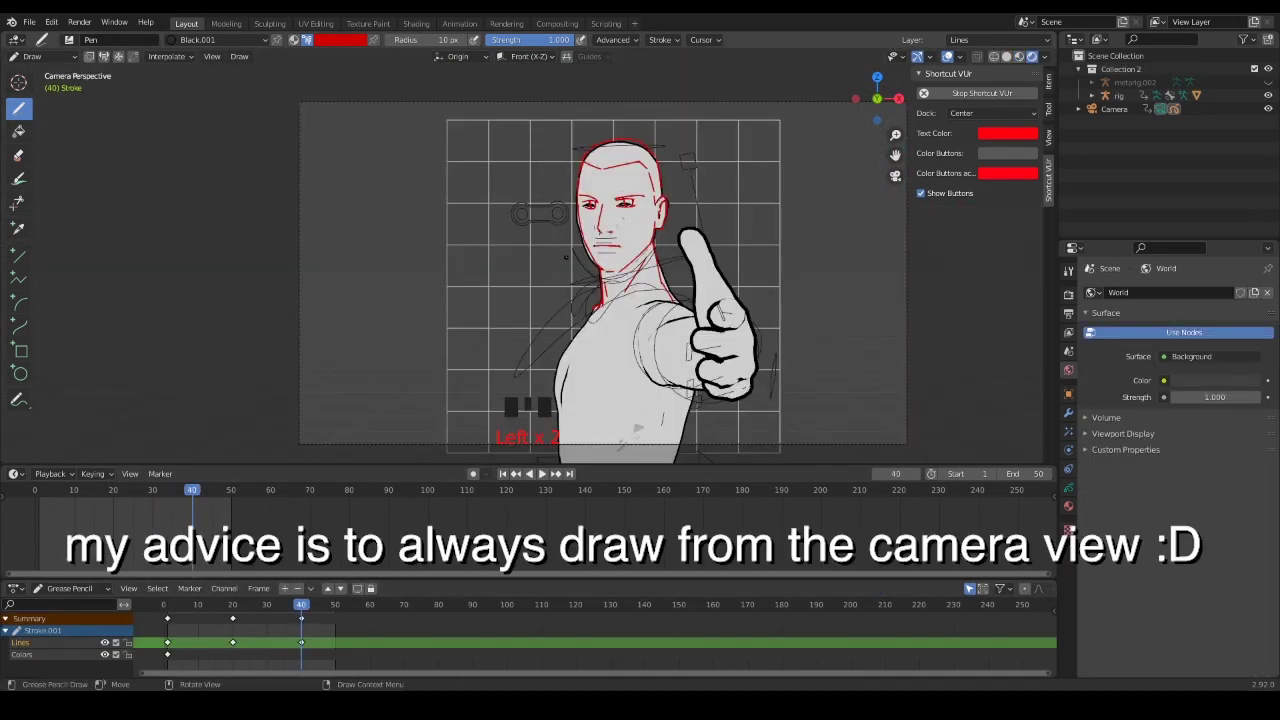
{"action": "middle_click_drag", "start_coordinate": [520, 300], "coordinate": [600, 300]}
{"action": "middle_click_drag", "start_coordinate": [509, 273], "coordinate": [440, 273]}
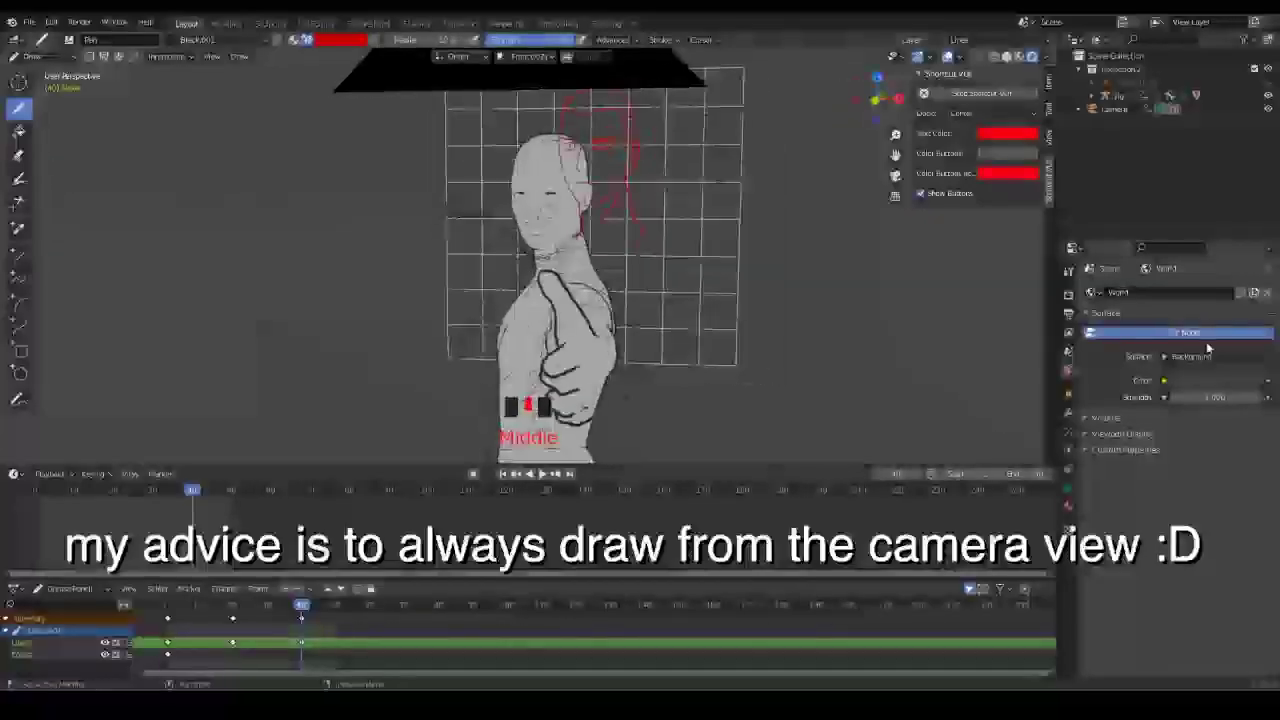
{"action": "left_click", "coordinate": [1206, 336]}
{"action": "mouse_move", "coordinate": [780, 330]}
{"action": "middle_mouse_down"}
{"action": "mouse_move", "coordinate": [925, 320]}
{"action": "mouse_move", "coordinate": [897, 334]}
{"action": "middle_mouse_up"}
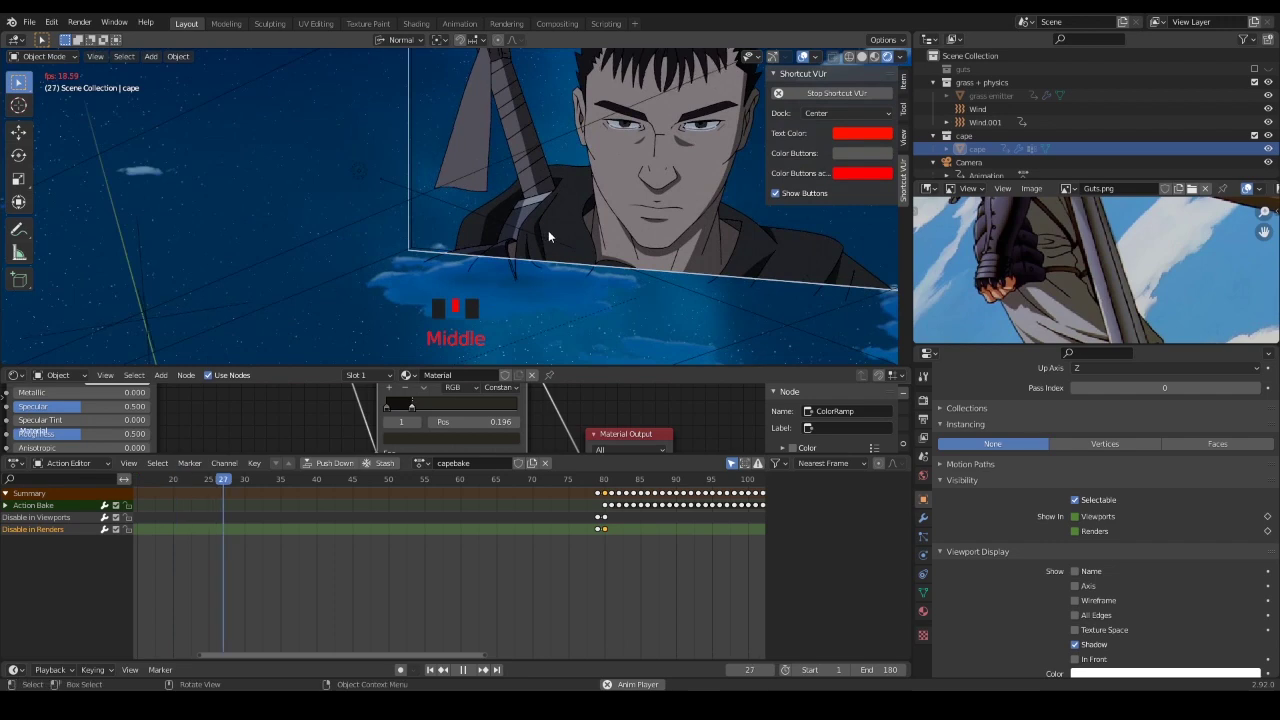
- Examine the playing night scene with the caped swordsman from around the character drawing, a wider angle and the camera view
{"action": "scroll", "coordinate": [548, 232], "scroll_direction": "down", "scroll_amount": 6}
{"action": "scroll", "coordinate": [660, 262], "scroll_direction": "down", "scroll_amount": 1}
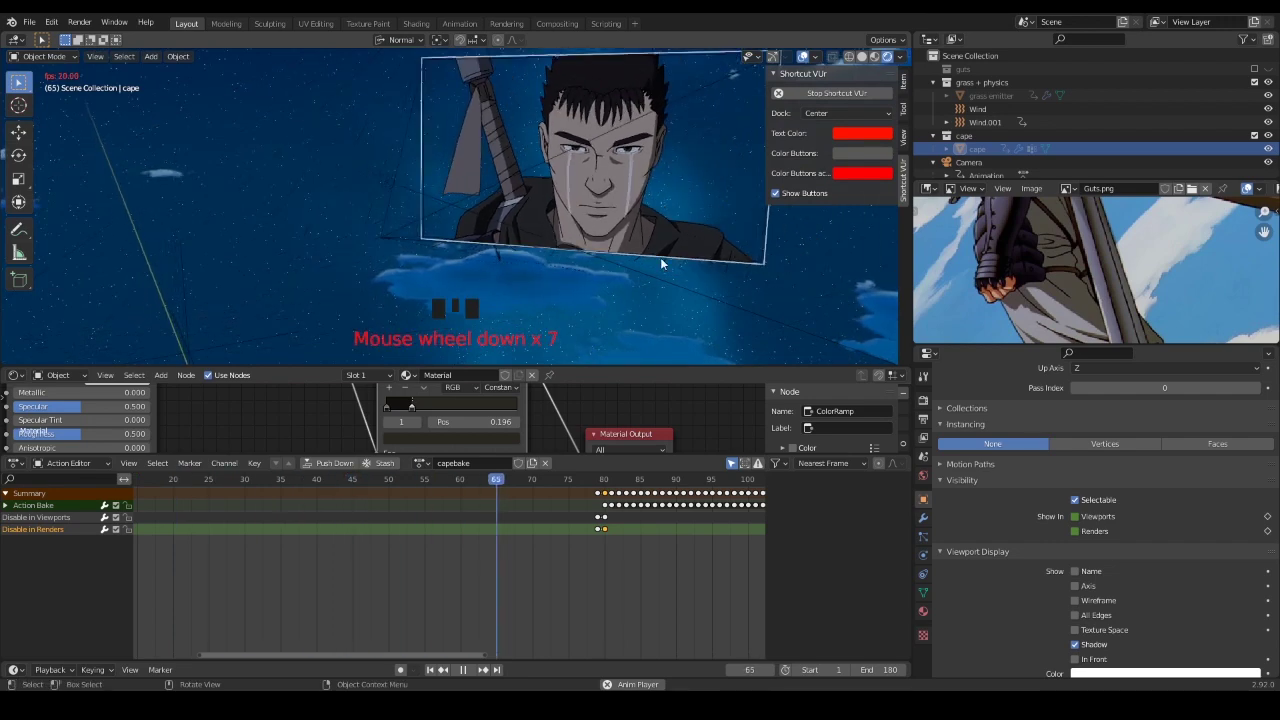
{"action": "middle_click_drag", "start_coordinate": [660, 260], "coordinate": [520, 246]}
{"action": "scroll", "coordinate": [494, 236], "scroll_direction": "down", "scroll_amount": 4}
{"action": "scroll", "coordinate": [500, 238], "scroll_direction": "down", "scroll_amount": 3}
{"action": "scroll", "coordinate": [435, 241], "scroll_direction": "down", "scroll_amount": 3}
{"action": "scroll", "coordinate": [542, 248], "scroll_direction": "up", "scroll_amount": 4}
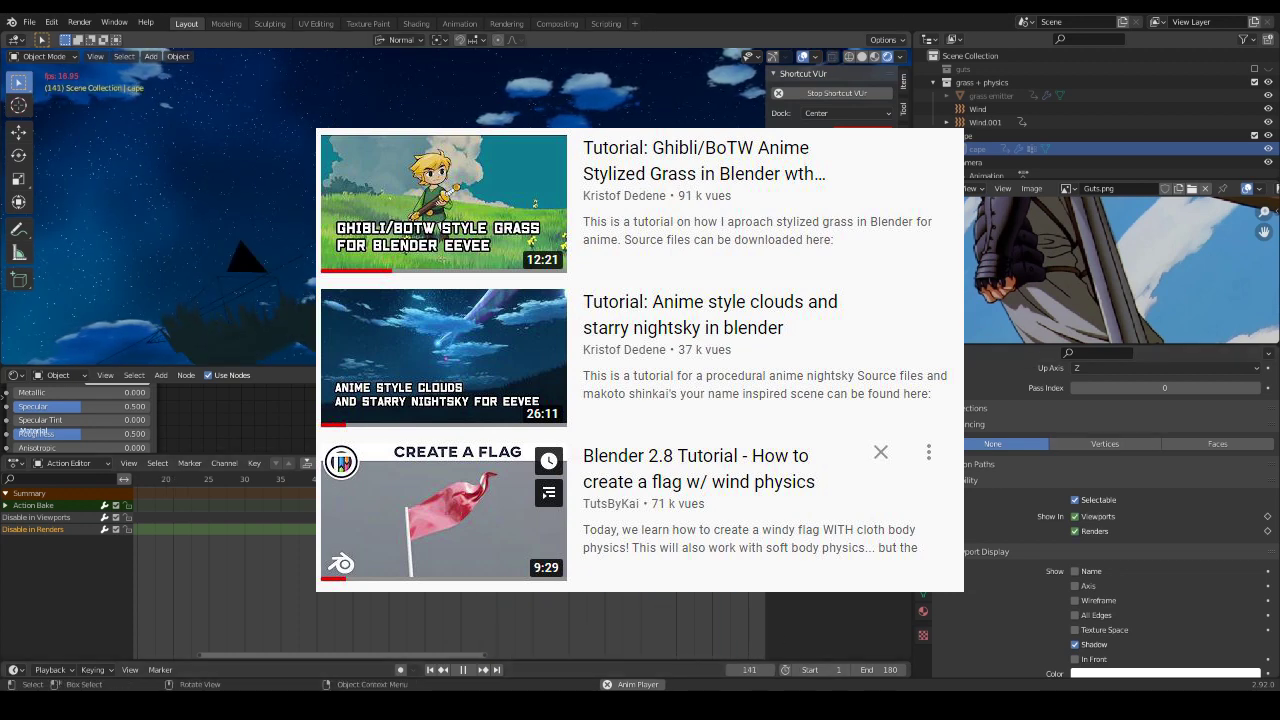
{"action": "key", "text": "KP_0"}
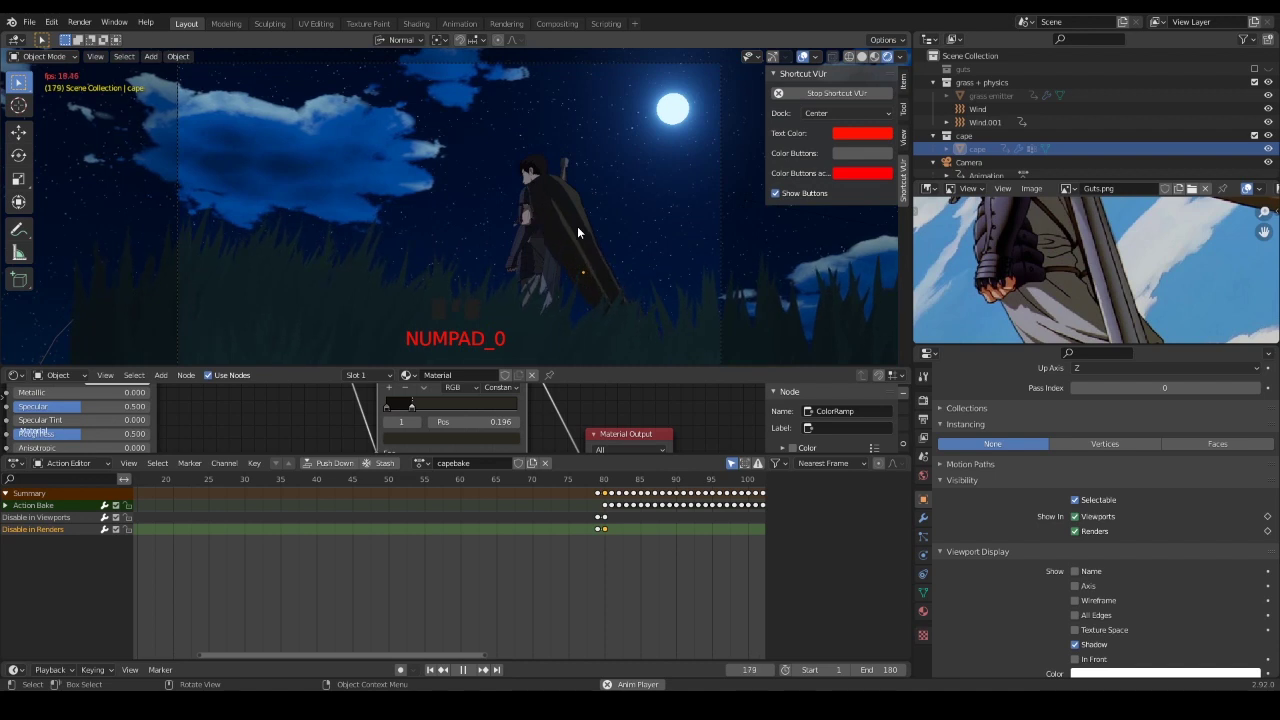